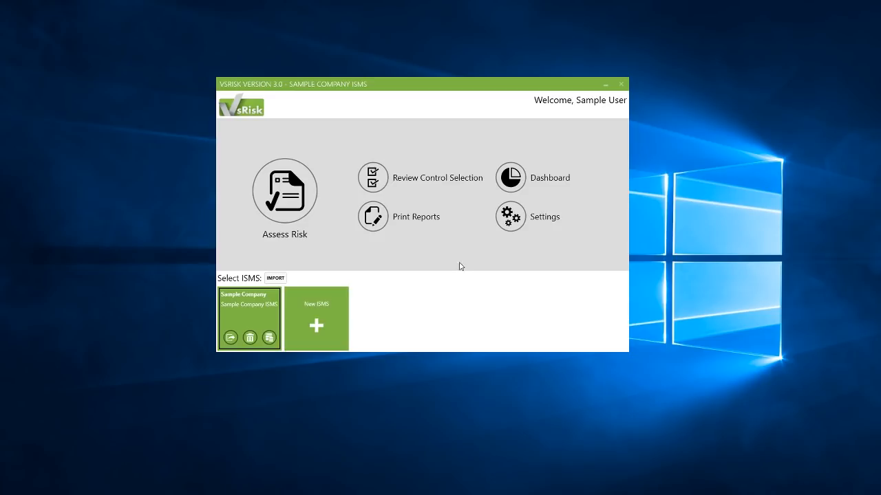
Start a new ISMS and accept the IT Governance Ltd basic information with integrated security on.
{"action": "left_click", "coordinate": [325, 309]}
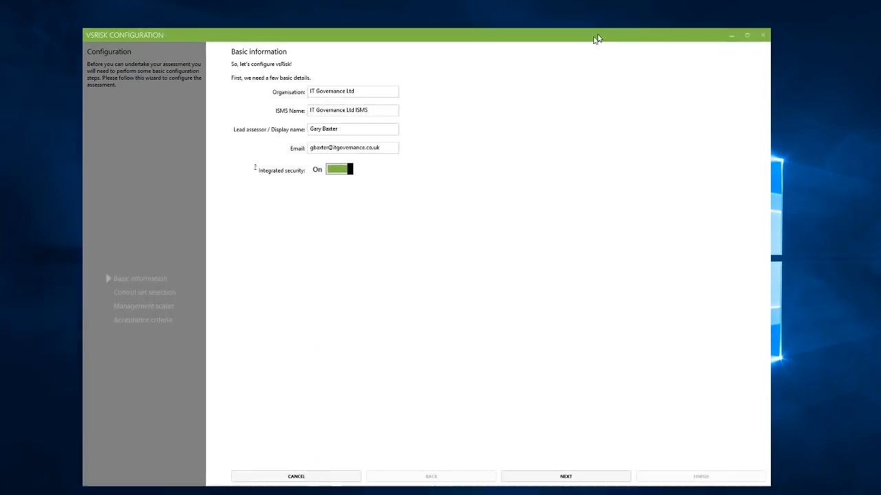
{"action": "left_click_drag", "start_coordinate": [594, 35], "coordinate": [618, 19]}
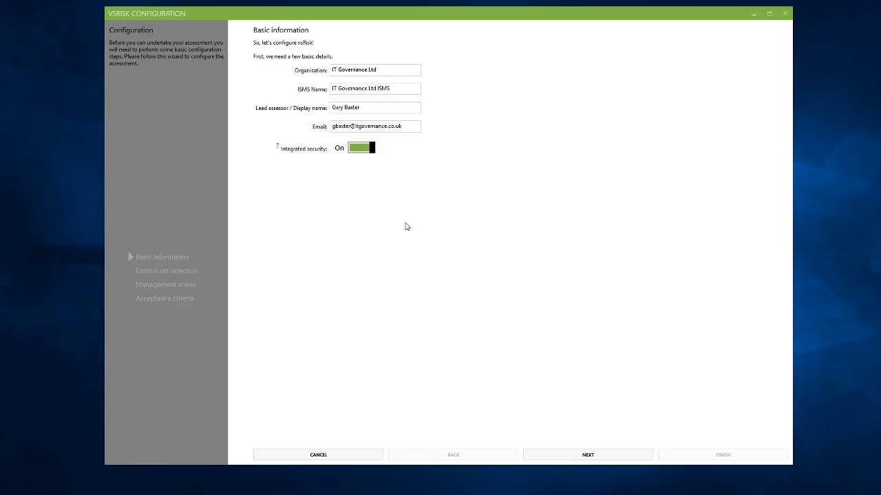
{"action": "left_click", "coordinate": [587, 455]}
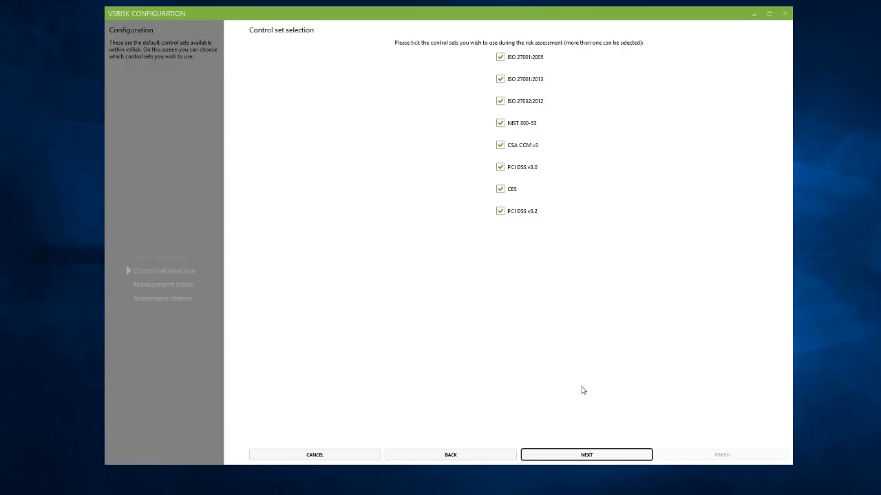
Deselect every control set except ISO 27001:2013 and continue to the management scales.
{"action": "left_click", "coordinate": [500, 211]}
{"action": "left_click", "coordinate": [501, 189]}
{"action": "left_click", "coordinate": [500, 167]}
{"action": "left_click", "coordinate": [500, 145]}
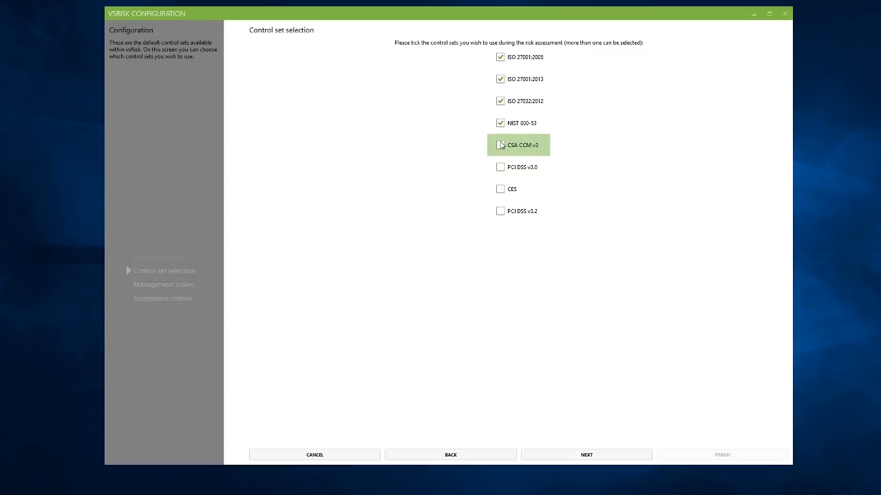
{"action": "left_click", "coordinate": [500, 123]}
{"action": "left_click", "coordinate": [500, 101]}
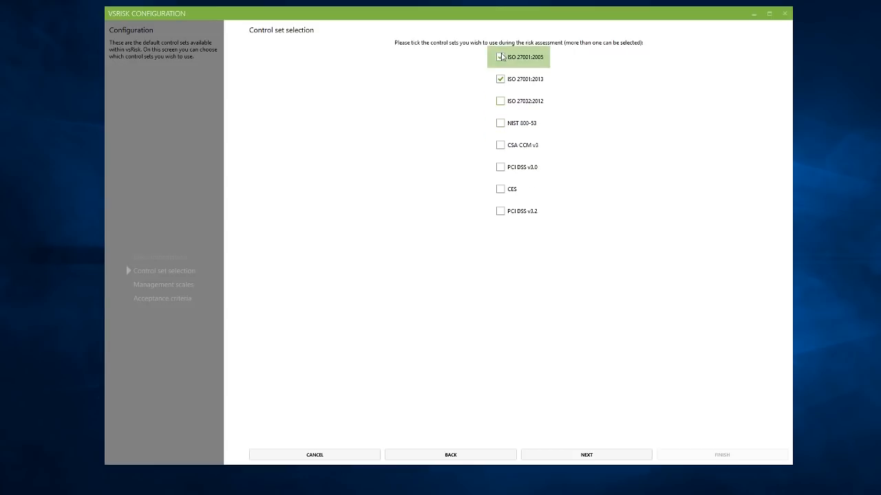
{"action": "left_click", "coordinate": [501, 57]}
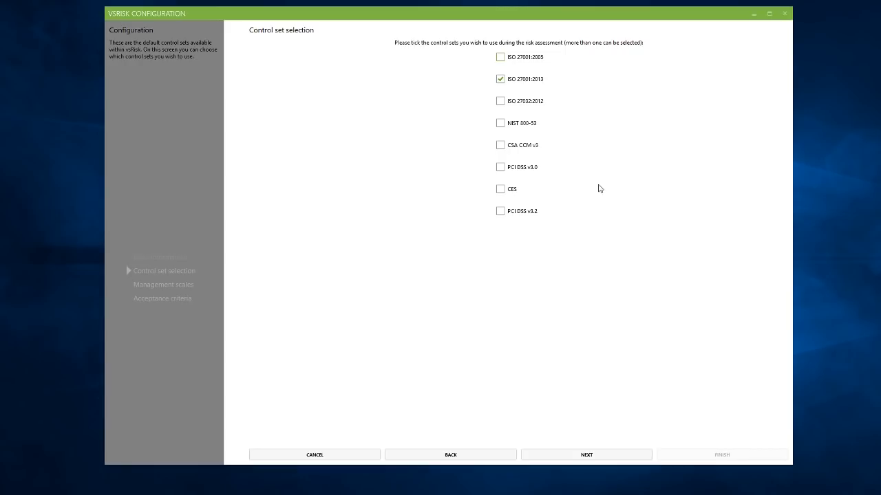
{"action": "left_click", "coordinate": [616, 454]}
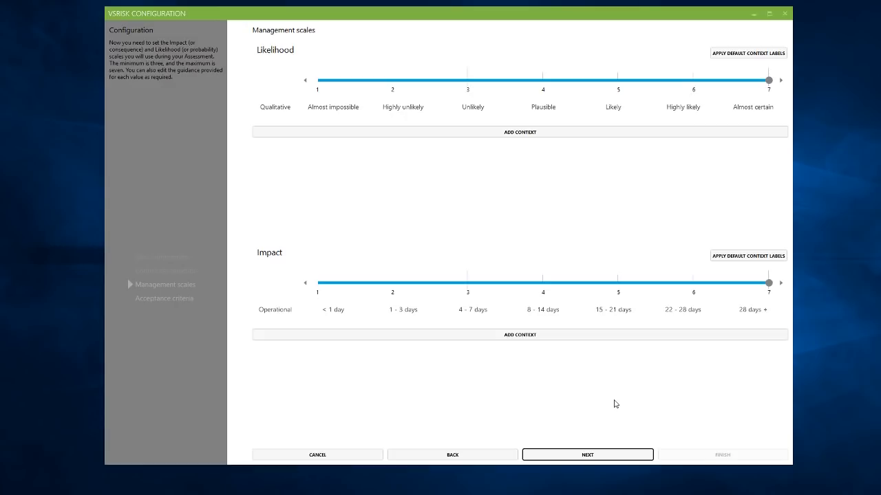
Set the impact scale to 5 levels and the likelihood scale to 3 levels.
{"action": "left_click_drag", "start_coordinate": [769, 283], "coordinate": [618, 285]}
{"action": "left_click_drag", "start_coordinate": [769, 81], "coordinate": [487, 93]}
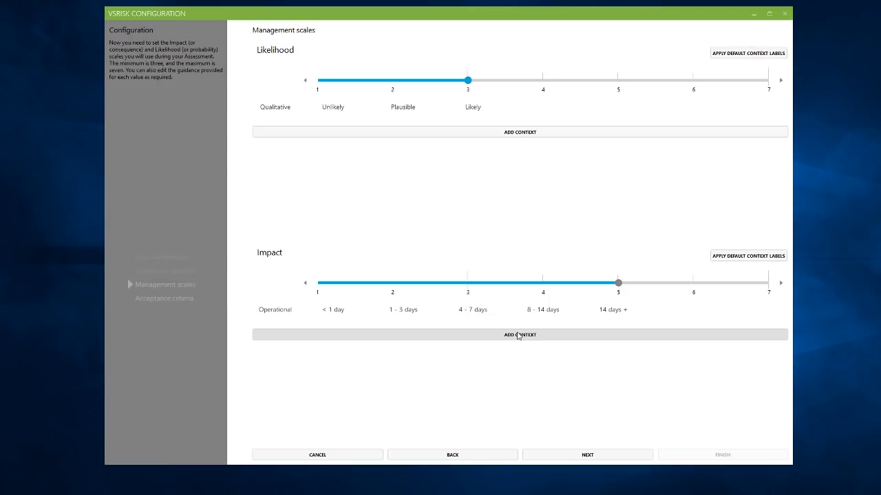
Add an impact context titled Financial with £100 for level 1, and delete that context.
{"action": "left_click", "coordinate": [520, 337]}
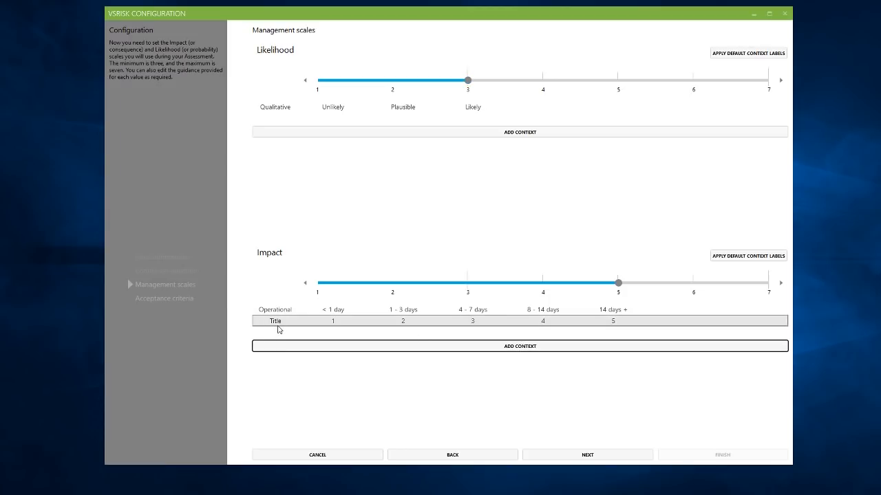
{"action": "double_click", "coordinate": [279, 329]}
{"action": "type", "text": "Fin"}
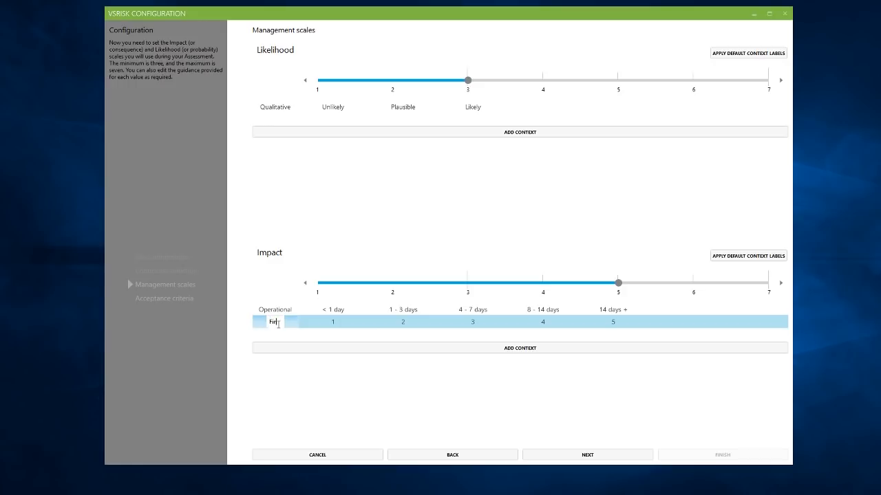
{"action": "type", "text": "ancial"}
{"action": "double_click", "coordinate": [342, 326]}
{"action": "type", "text": "<"}
{"action": "type", "text": "100"}
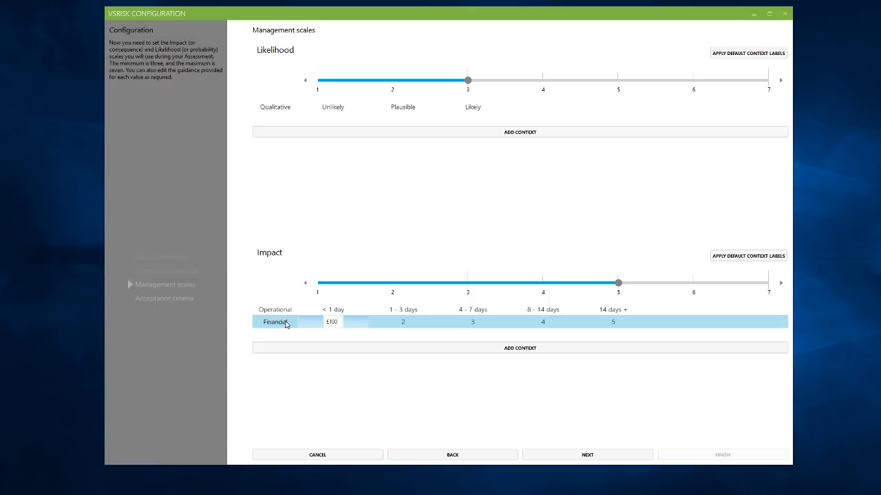
{"action": "right_click", "coordinate": [285, 325]}
{"action": "left_click", "coordinate": [311, 333]}
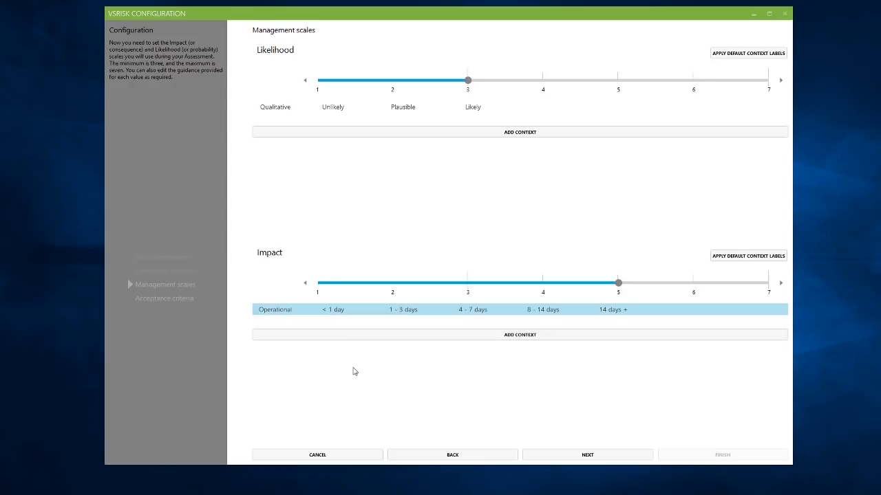
Proceed to the acceptance criteria, allow additional criteria, and add a new criterion.
{"action": "left_click", "coordinate": [600, 455]}
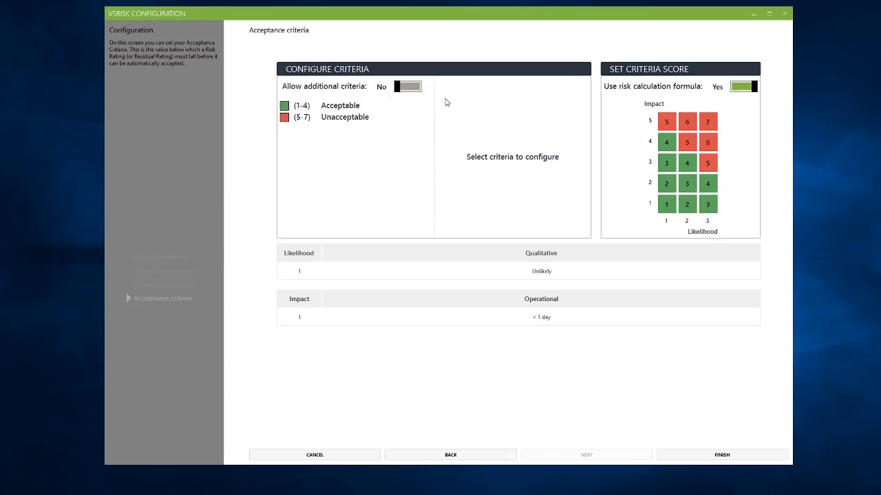
{"action": "left_click", "coordinate": [404, 90]}
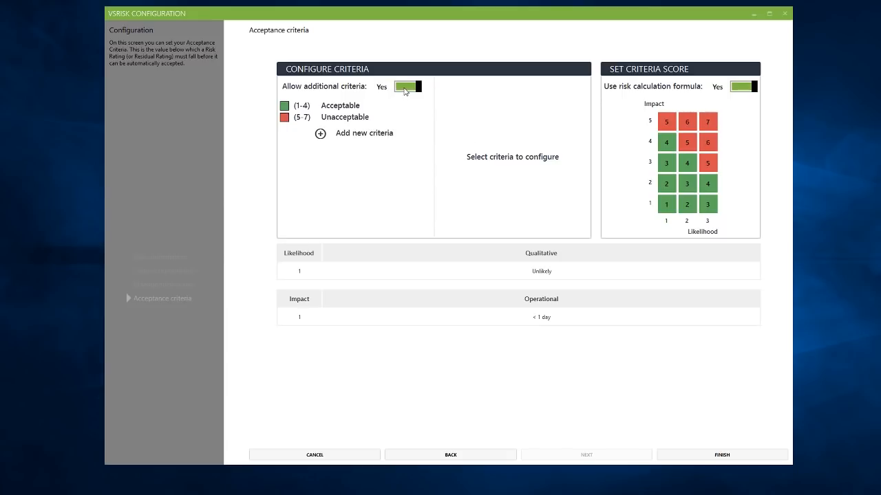
{"action": "left_click", "coordinate": [365, 135]}
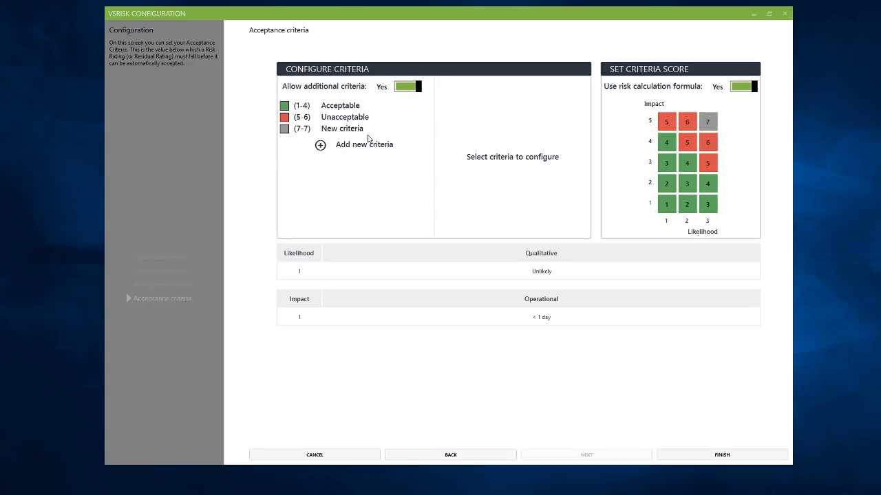
Title the new criterion Disaster, colour it orange, start its range at 6, and finish the configuration.
{"action": "left_click", "coordinate": [357, 132]}
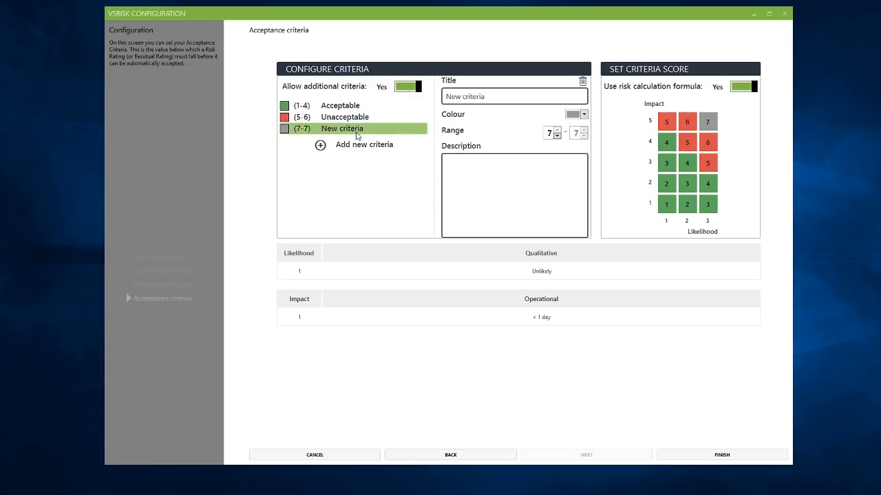
{"action": "left_click_drag", "start_coordinate": [493, 96], "coordinate": [436, 95]}
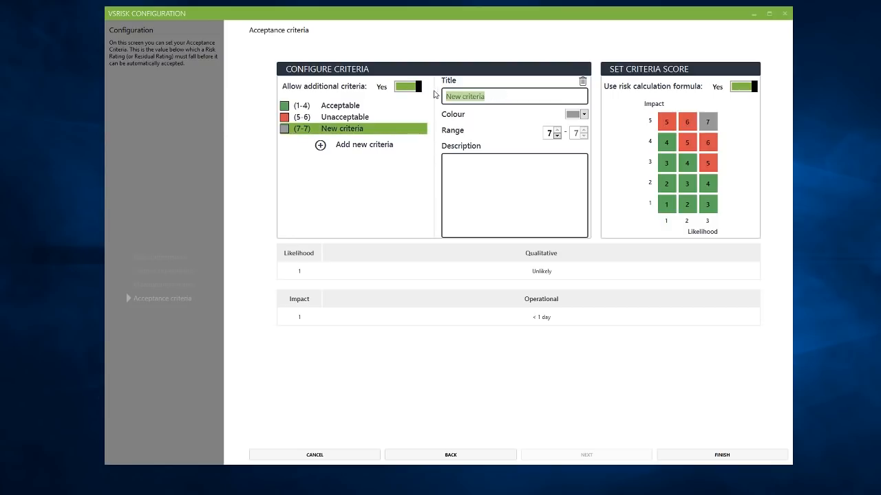
{"action": "type", "text": "Disaster"}
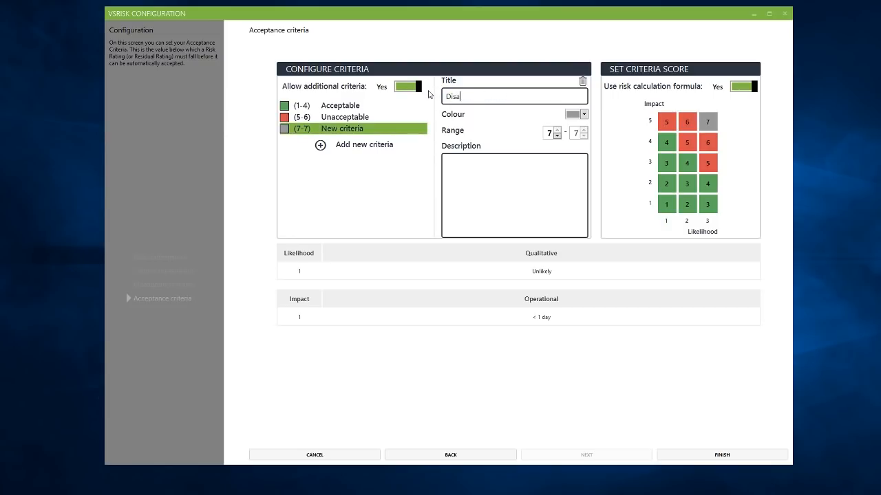
{"action": "left_click", "coordinate": [583, 115]}
{"action": "left_click", "coordinate": [648, 277]}
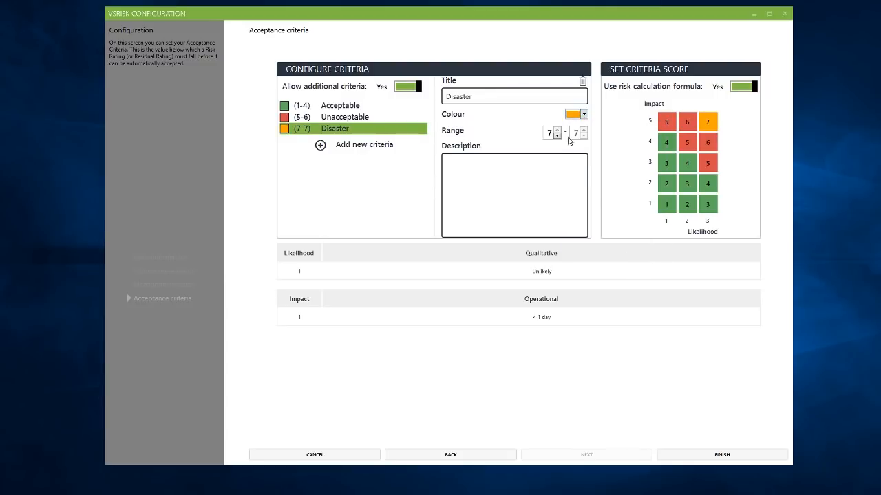
{"action": "left_click", "coordinate": [557, 136]}
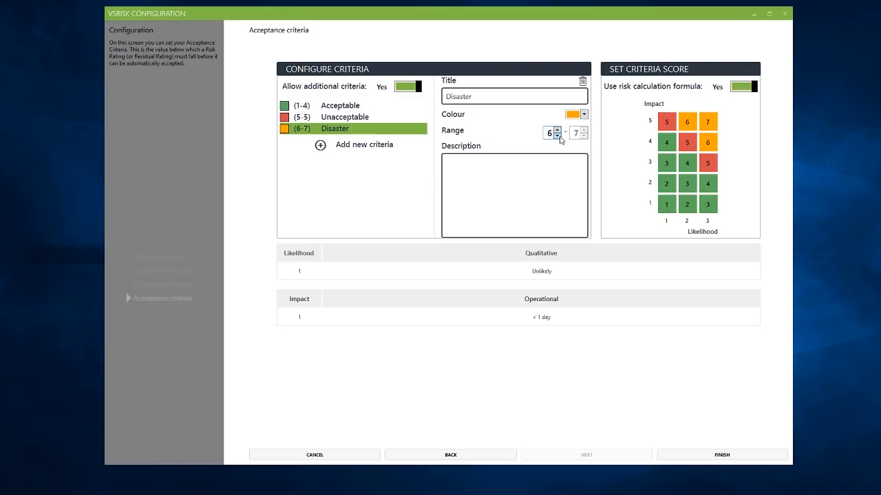
{"action": "left_click", "coordinate": [539, 161]}
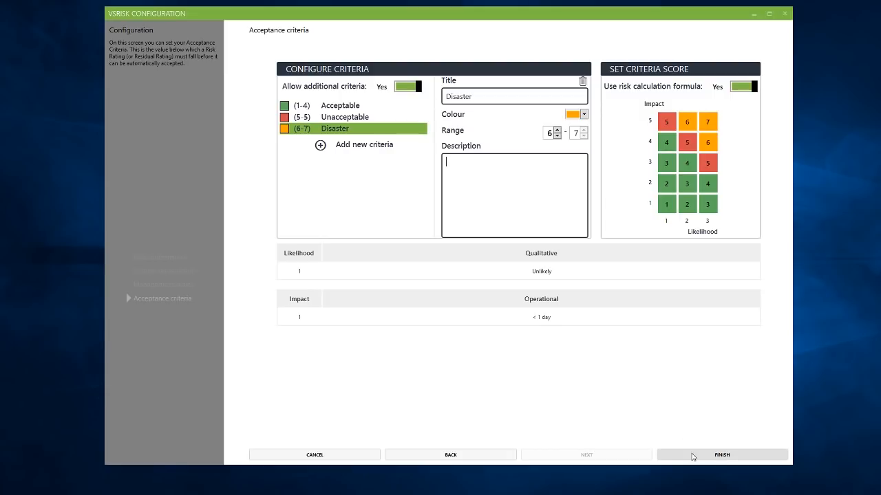
{"action": "left_click", "coordinate": [693, 456]}
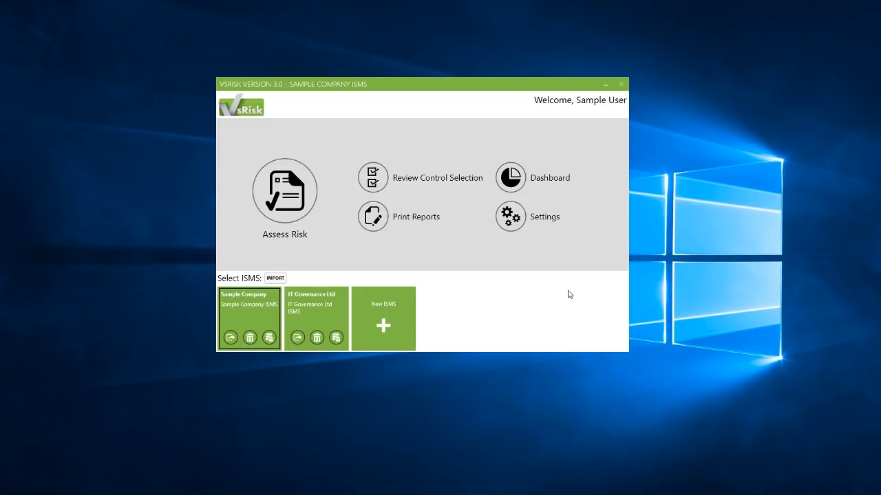
Open the Sample Company ISMS risk assessment and view its list by Group, Asset and Scenario before returning to Owner.
{"action": "left_click", "coordinate": [278, 188]}
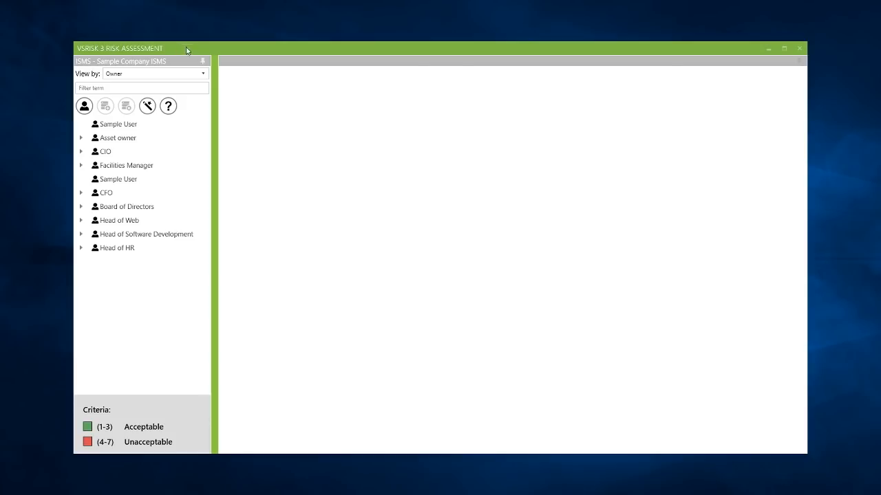
{"action": "left_click", "coordinate": [166, 75]}
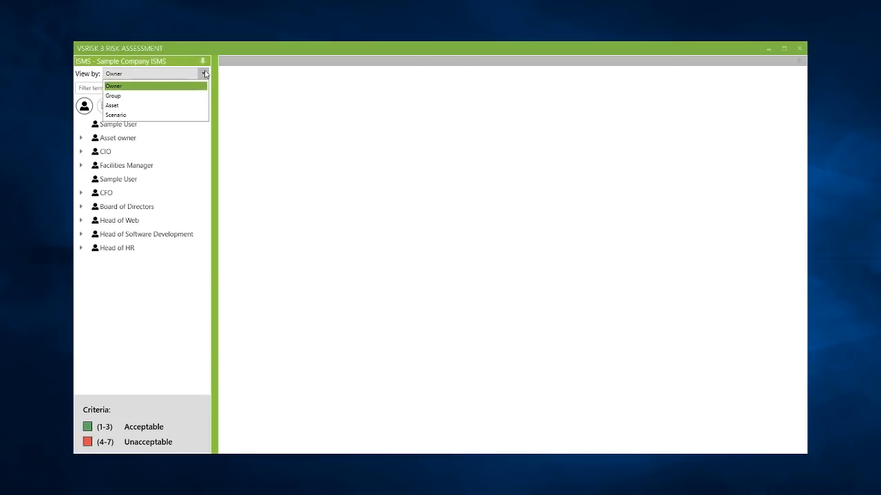
{"action": "left_click", "coordinate": [169, 95]}
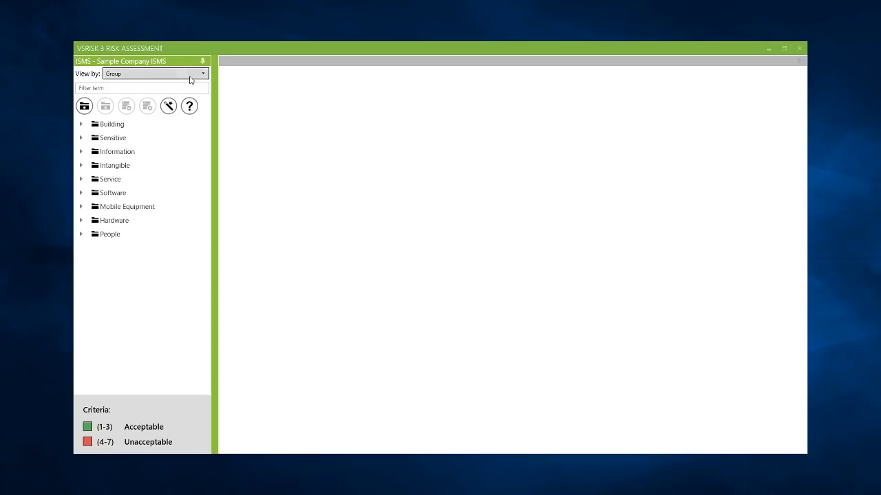
{"action": "left_click", "coordinate": [190, 80]}
{"action": "left_click", "coordinate": [186, 107]}
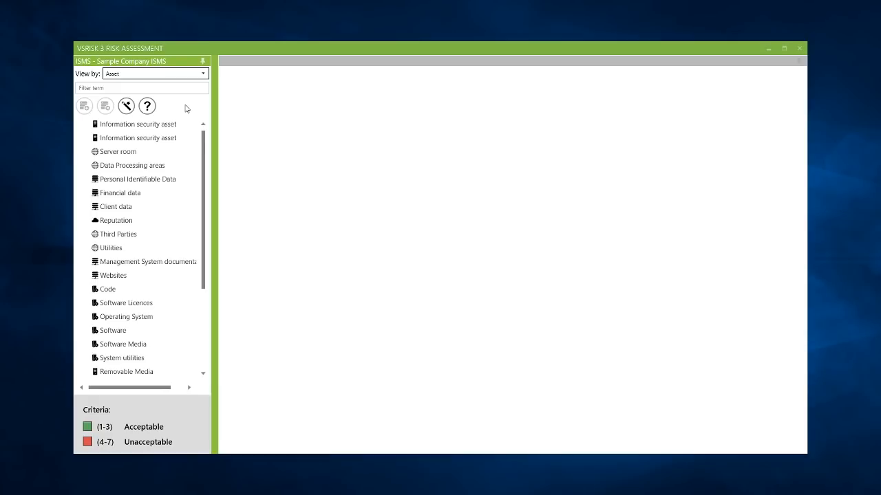
{"action": "left_click", "coordinate": [189, 80]}
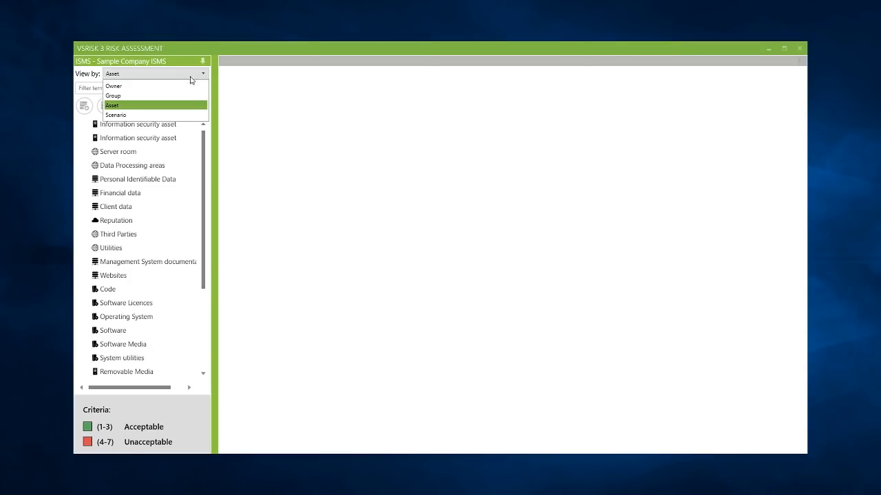
{"action": "left_click", "coordinate": [174, 117]}
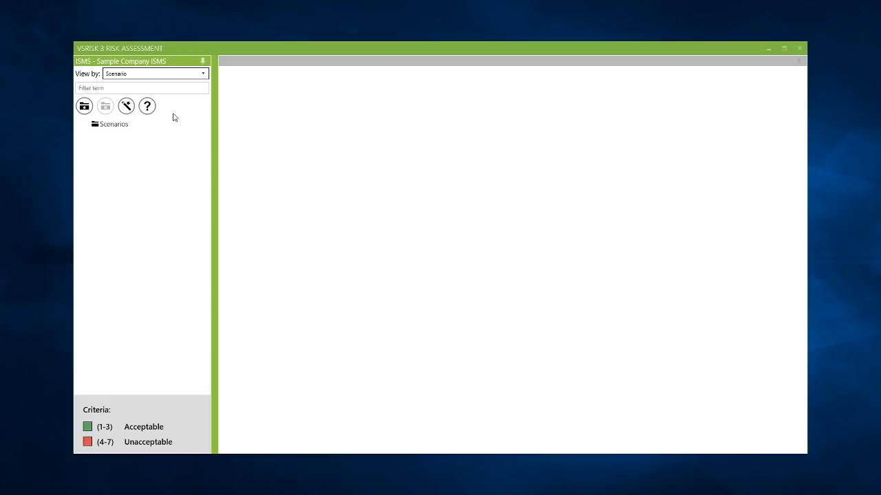
{"action": "left_click", "coordinate": [164, 74]}
{"action": "left_click", "coordinate": [160, 88]}
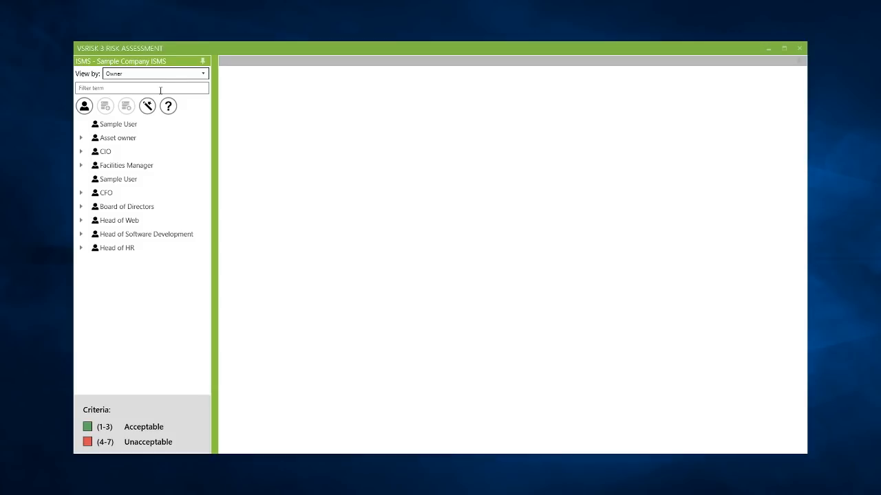
Expand the CIO's assets in the owner list and select the CIO as the current owner.
{"action": "left_click", "coordinate": [82, 153]}
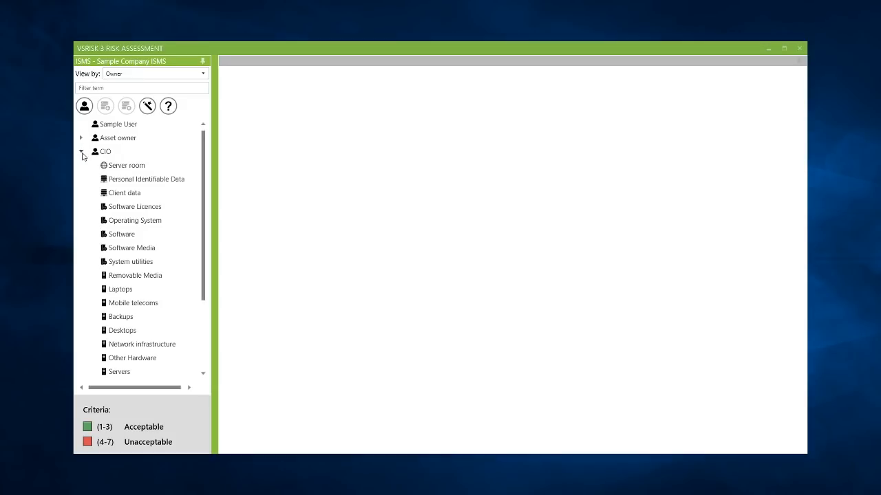
{"action": "scroll", "coordinate": [140, 181], "scroll_direction": "down", "scroll_amount": 1}
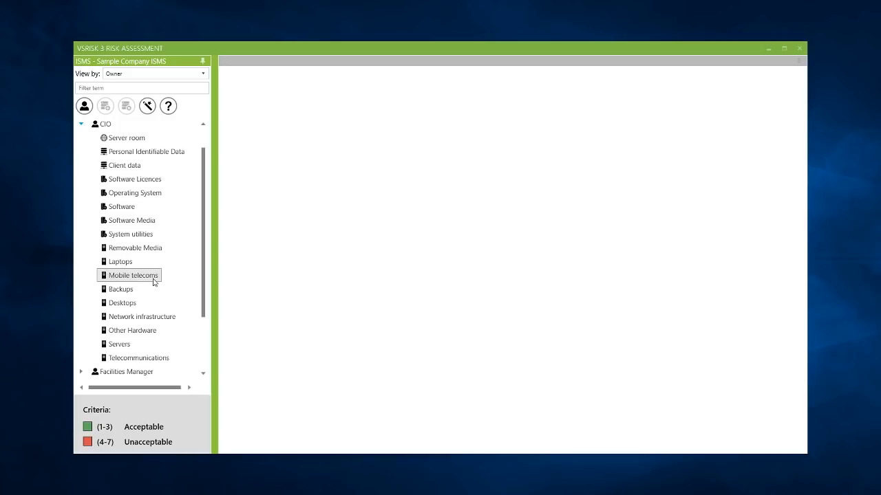
{"action": "left_click", "coordinate": [104, 124]}
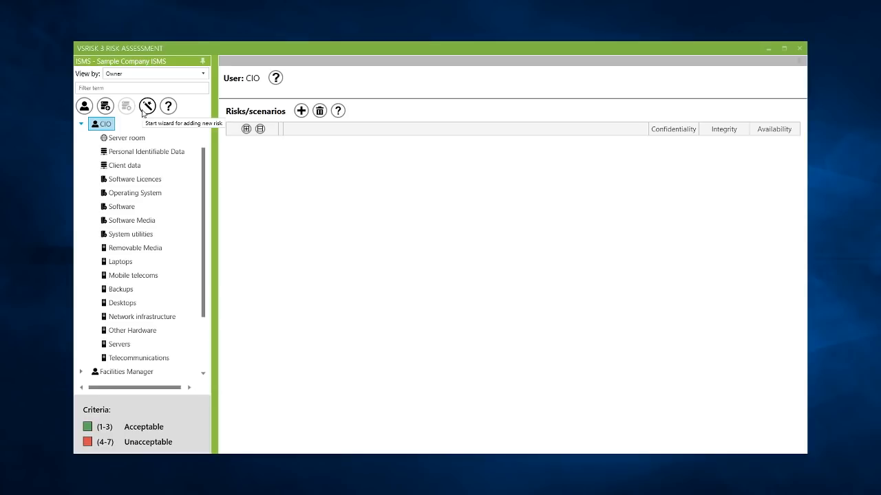
Start the wizard for adding a new risk and search the asset list for Laptops.
{"action": "left_click", "coordinate": [145, 110]}
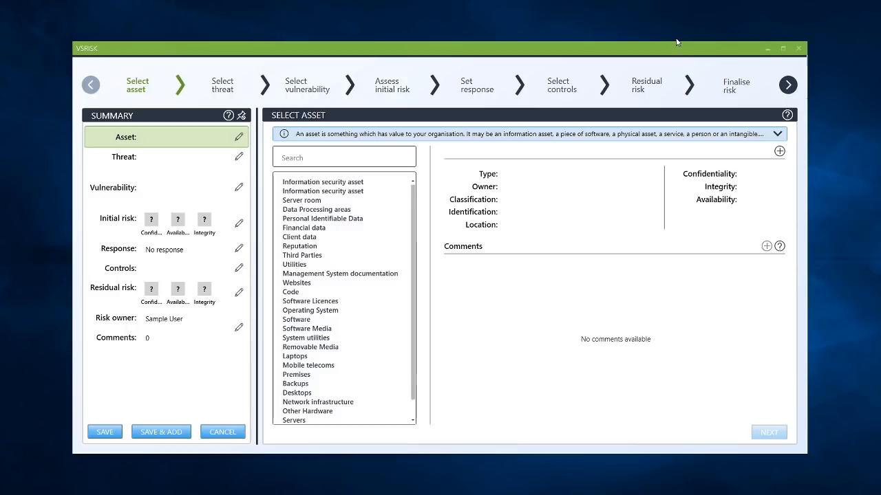
{"action": "left_click", "coordinate": [379, 157]}
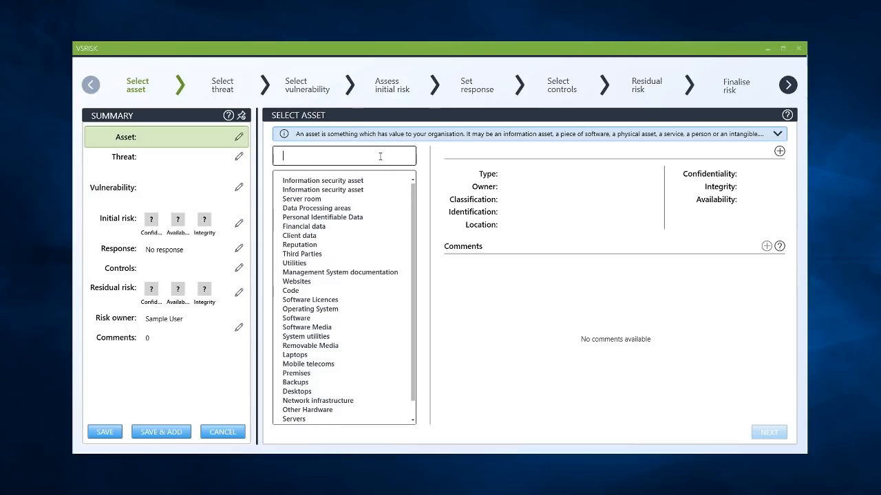
{"action": "type", "text": "Laptops"}
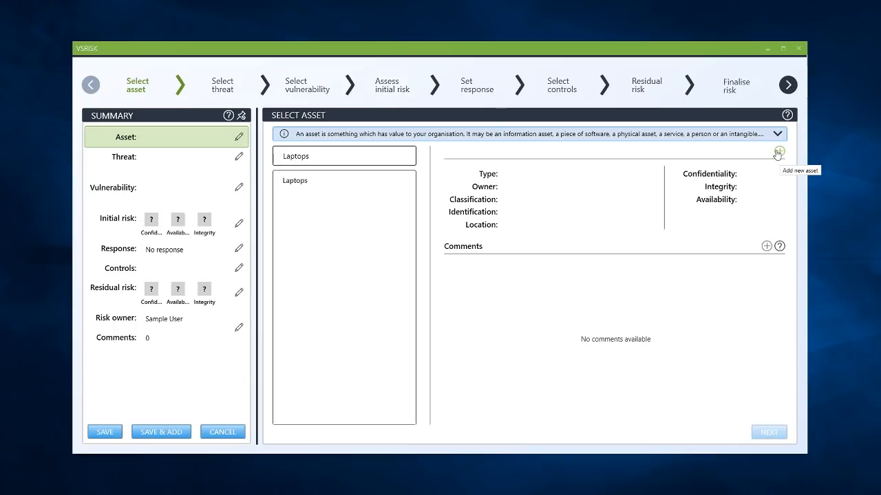
Choose Laptops as the new risk's asset and Illegal use of software as its threat.
{"action": "left_click", "coordinate": [337, 181]}
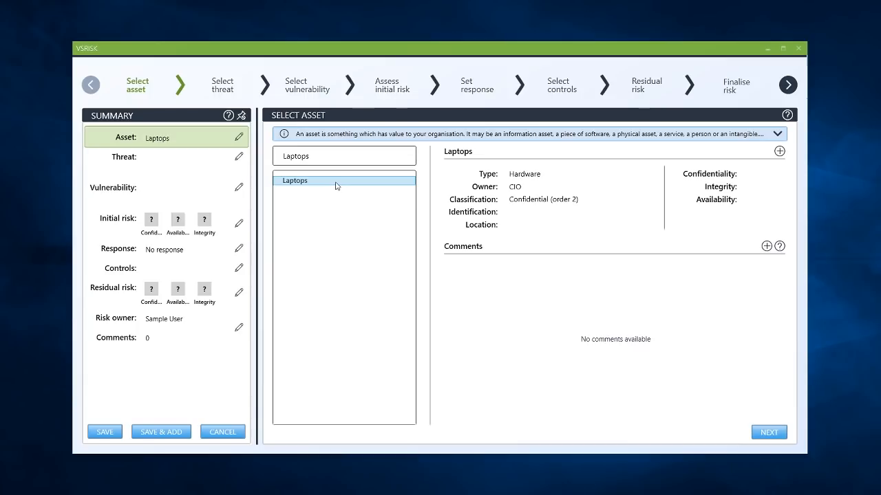
{"action": "left_click", "coordinate": [768, 432]}
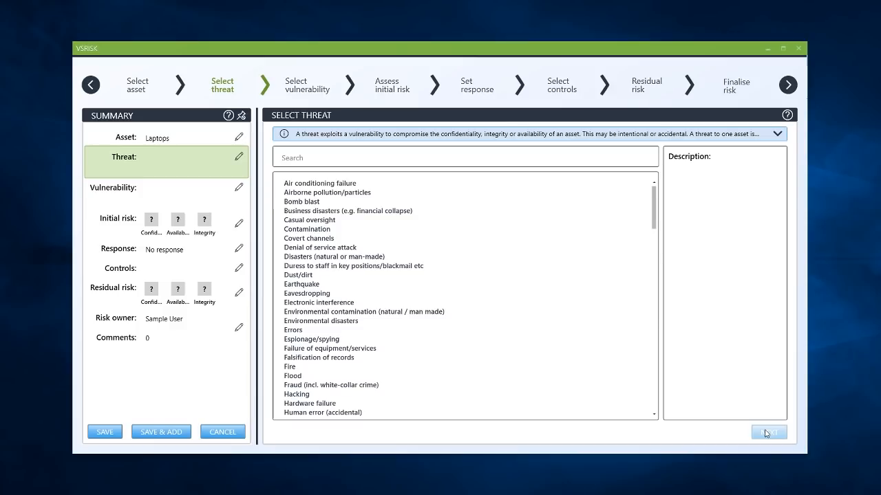
{"action": "left_click", "coordinate": [502, 156]}
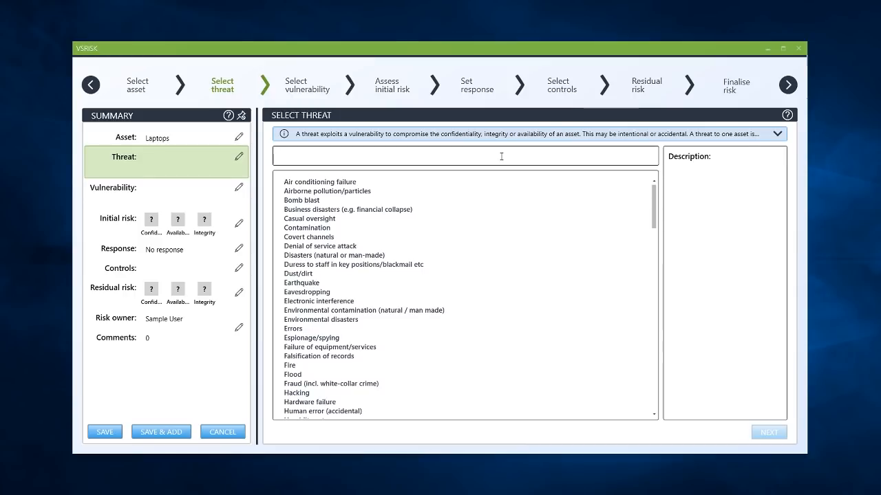
{"action": "scroll", "coordinate": [458, 285], "scroll_direction": "down", "scroll_amount": 2}
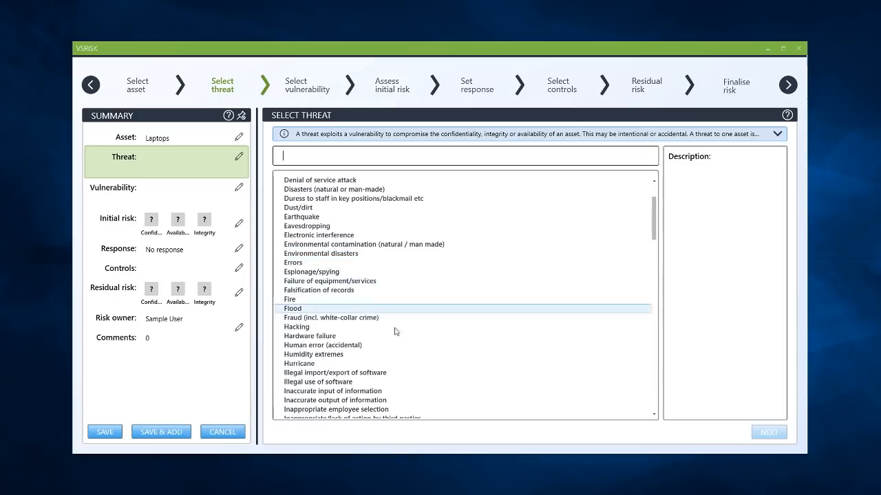
{"action": "left_click", "coordinate": [377, 384]}
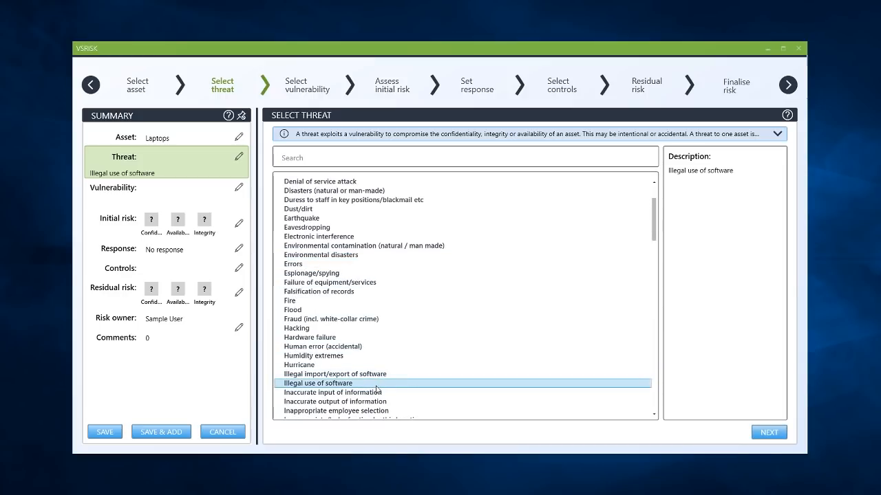
{"action": "left_click", "coordinate": [769, 433]}
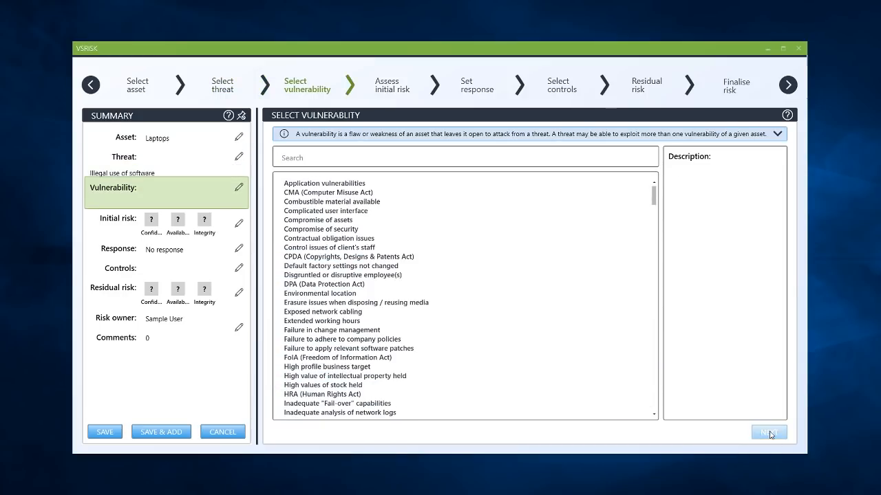
Choose Inadequate application controls as the risk's vulnerability and proceed to the initial risk assessment.
{"action": "scroll", "coordinate": [432, 340], "scroll_direction": "down", "scroll_amount": 1}
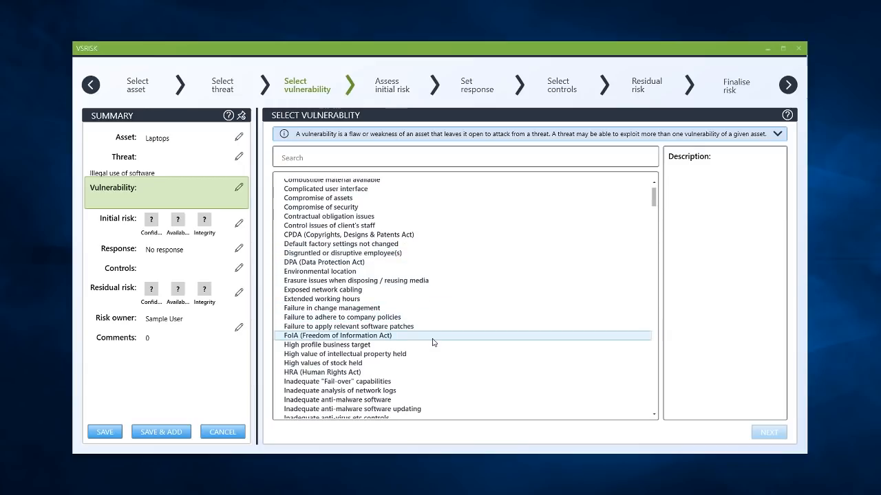
{"action": "scroll", "coordinate": [433, 342], "scroll_direction": "down", "scroll_amount": 1}
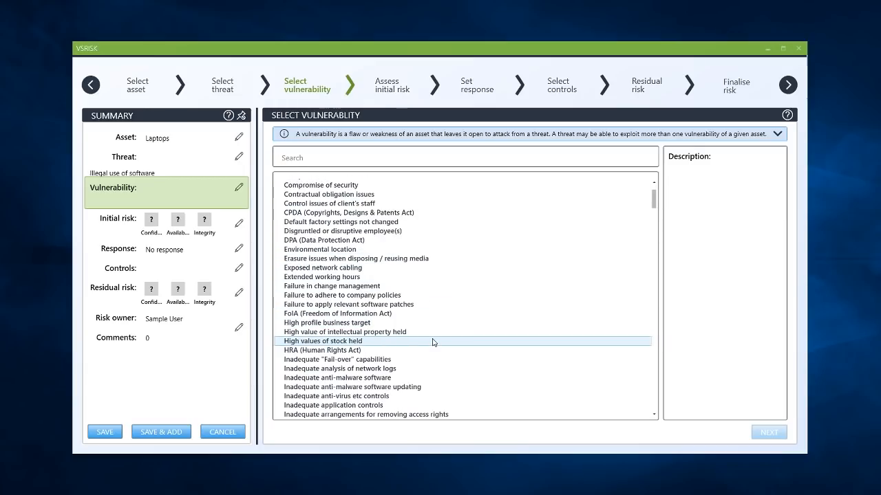
{"action": "left_click", "coordinate": [388, 407]}
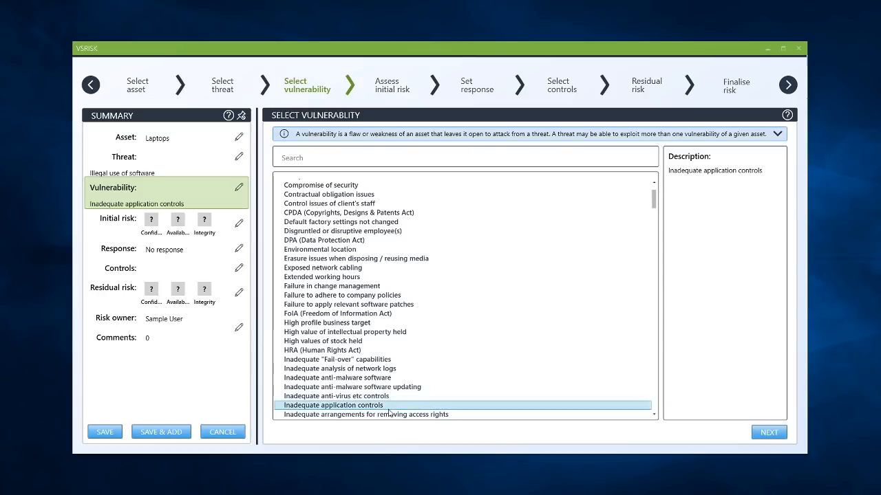
{"action": "left_click", "coordinate": [771, 434]}
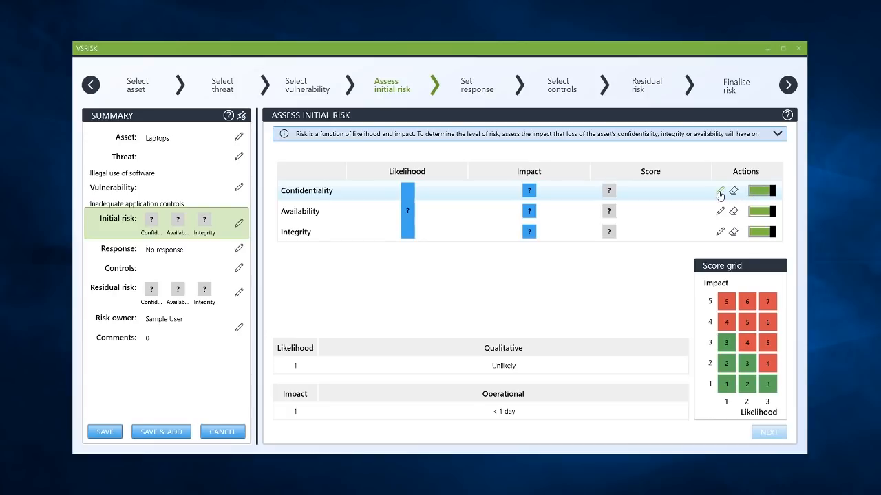
Score the initial risk at likelihood 3 and impact 5 for confidentiality, availability and integrity, and proceed to the response.
{"action": "left_click", "coordinate": [720, 192]}
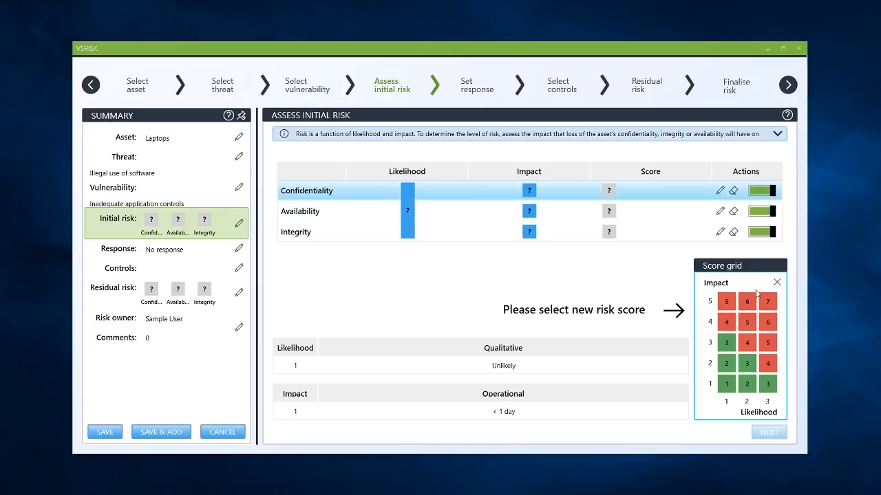
{"action": "left_click", "coordinate": [767, 302]}
{"action": "left_click", "coordinate": [719, 215]}
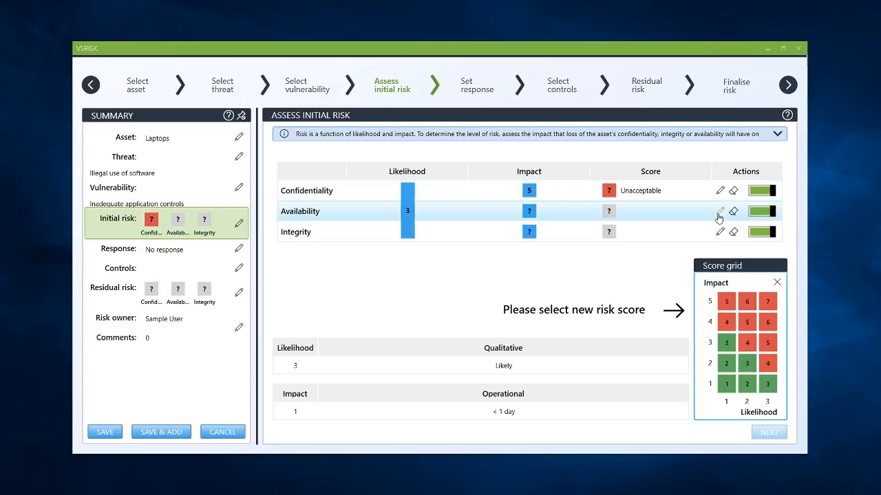
{"action": "left_click", "coordinate": [768, 301]}
{"action": "left_click", "coordinate": [719, 232]}
{"action": "left_click", "coordinate": [768, 302]}
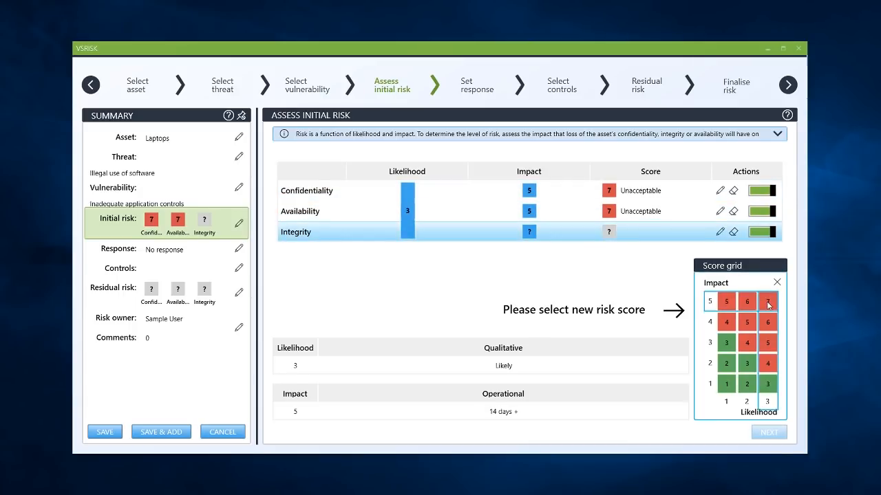
{"action": "left_click", "coordinate": [769, 433]}
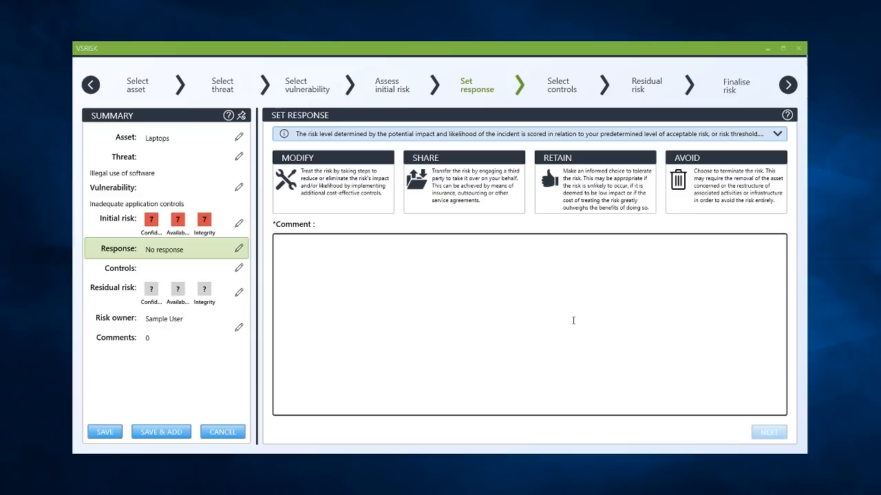
Set the risk response to Modify with the comment "Improved UAC" and proceed to the controls.
{"action": "left_click", "coordinate": [364, 198]}
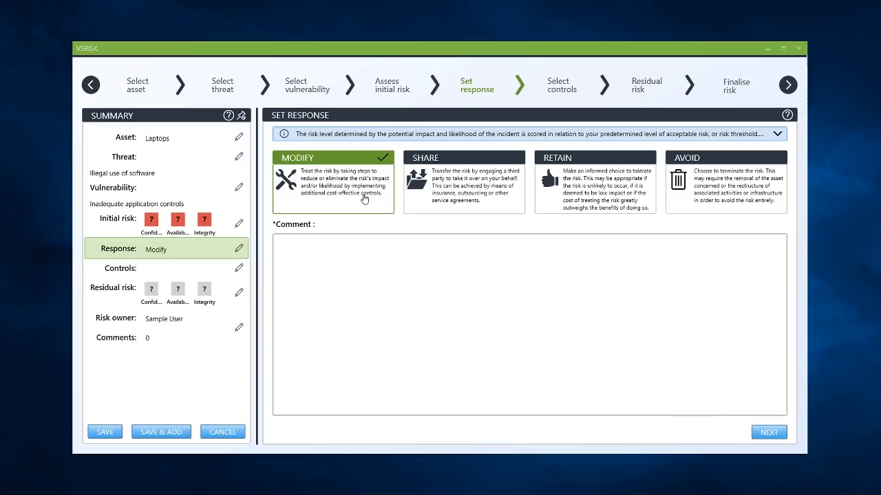
{"action": "left_click", "coordinate": [364, 261]}
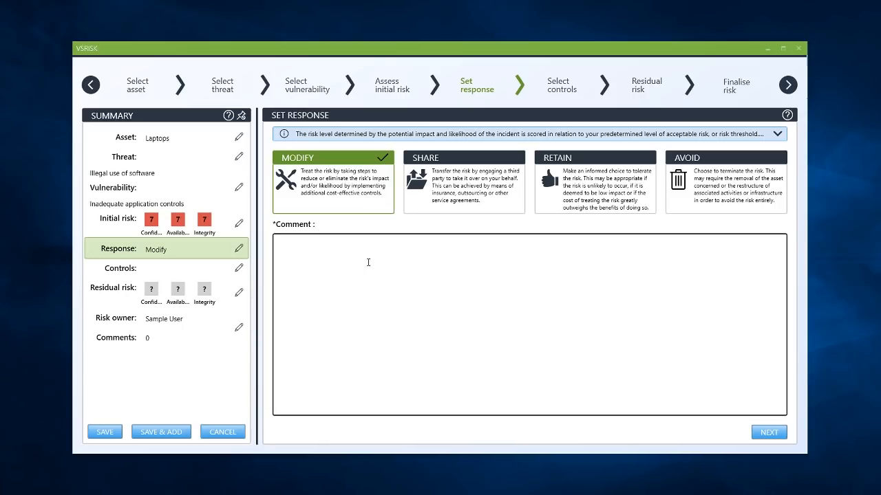
{"action": "type", "text": "Improved UAC"}
{"action": "left_click", "coordinate": [768, 435]}
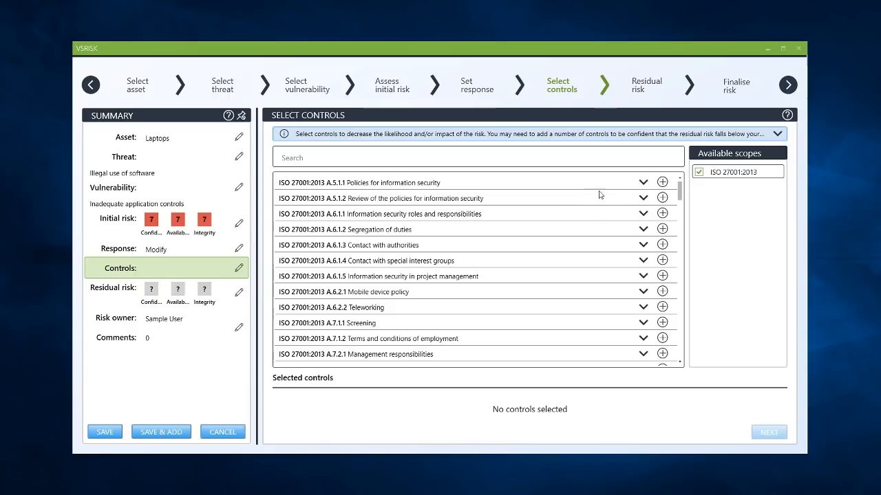
Read the description of ISO 27001:2013 control A.5.1.1, and add controls A.5.1.1 and A.5.1.2 to the risk.
{"action": "left_click", "coordinate": [586, 157]}
{"action": "left_click", "coordinate": [642, 181]}
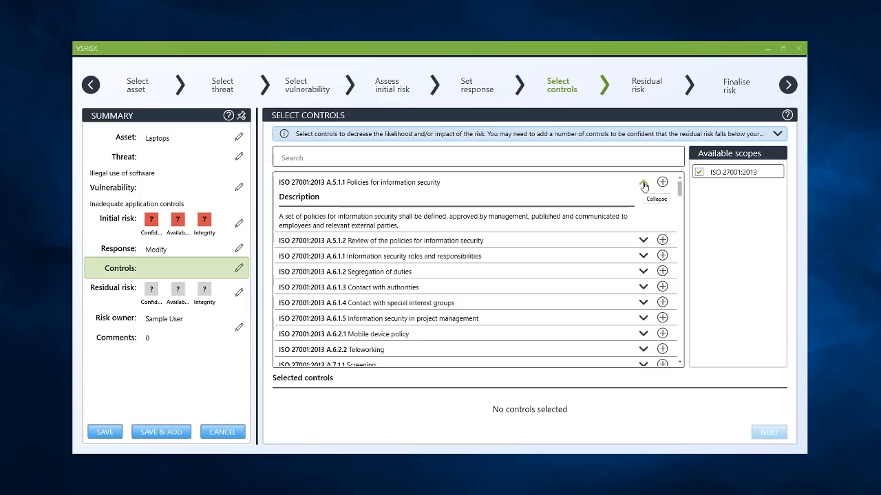
{"action": "left_click", "coordinate": [661, 182]}
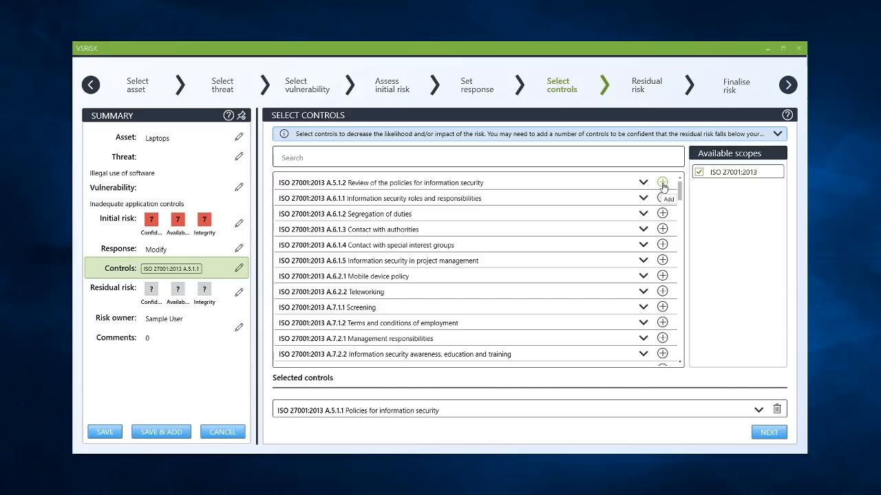
{"action": "left_click", "coordinate": [662, 183]}
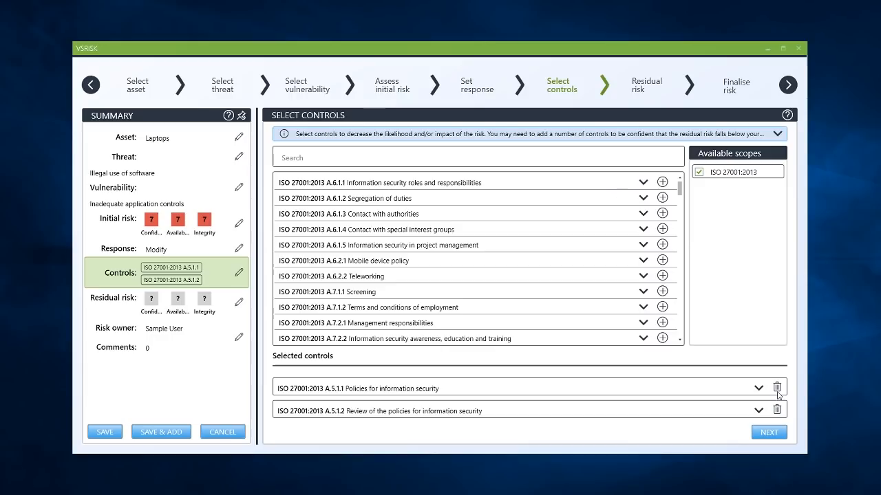
{"action": "left_click", "coordinate": [772, 432]}
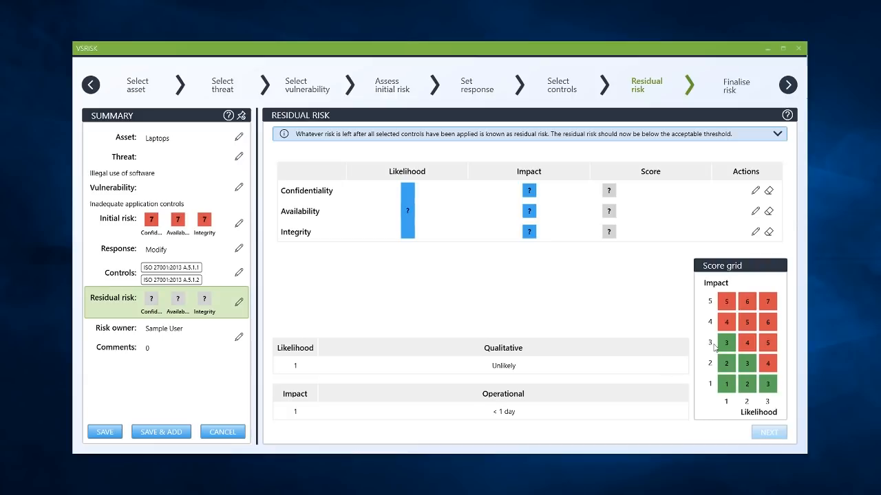
Score the residual risk at likelihood 1 and impact 1 for confidentiality, availability and integrity, and proceed to finalising.
{"action": "left_click", "coordinate": [757, 193]}
{"action": "left_click", "coordinate": [726, 384]}
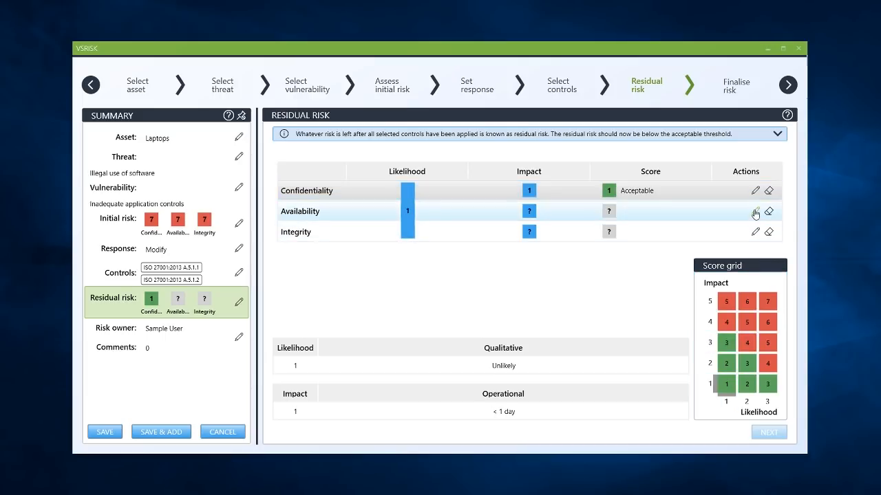
{"action": "left_click", "coordinate": [755, 211]}
{"action": "left_click", "coordinate": [726, 384]}
{"action": "left_click", "coordinate": [756, 232]}
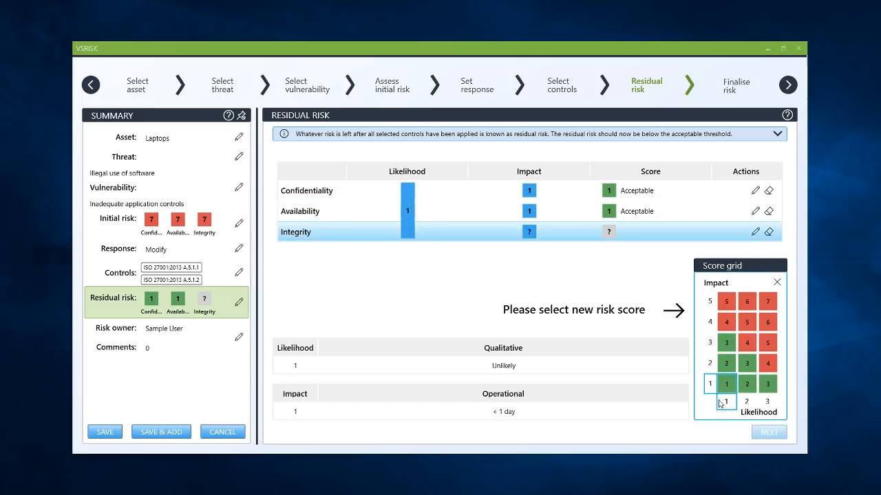
{"action": "left_click", "coordinate": [727, 384]}
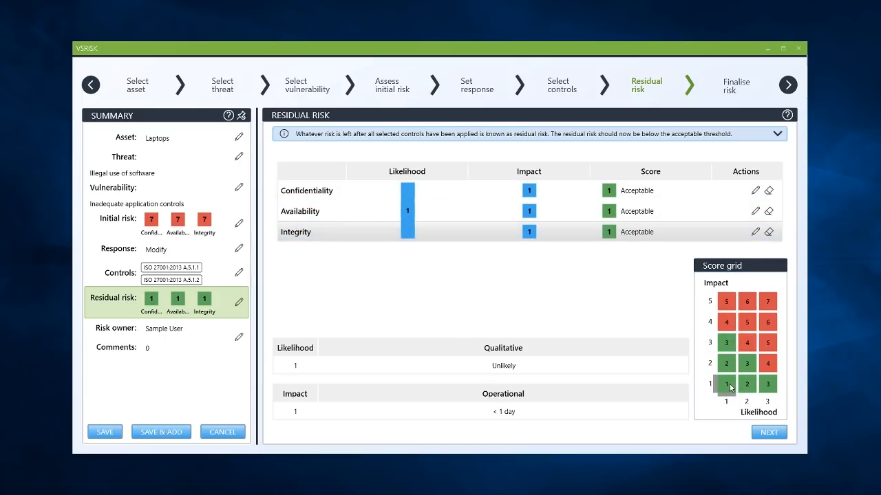
{"action": "left_click", "coordinate": [768, 433]}
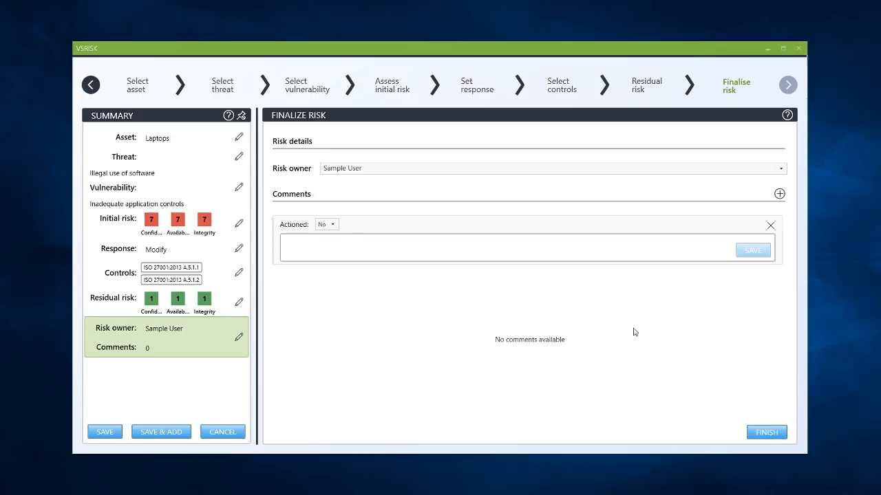
Assign the CIO as the risk owner and finish the risk wizard.
{"action": "left_click", "coordinate": [570, 168]}
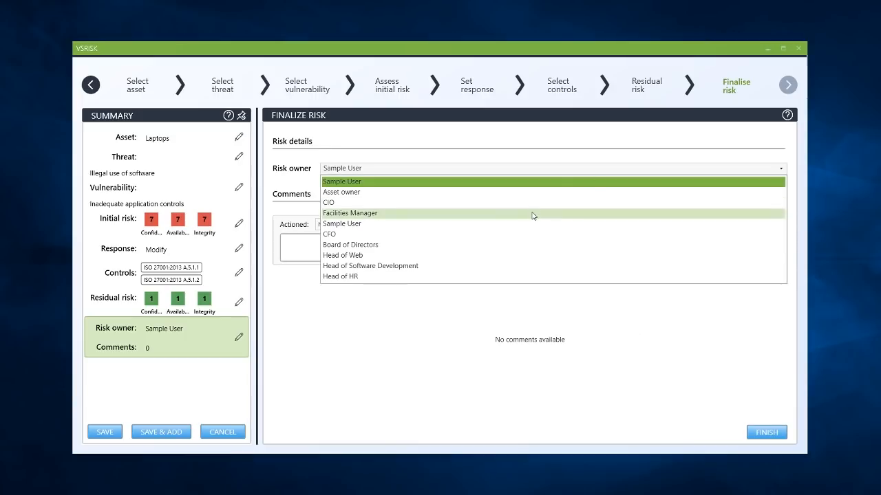
{"action": "left_click", "coordinate": [531, 206]}
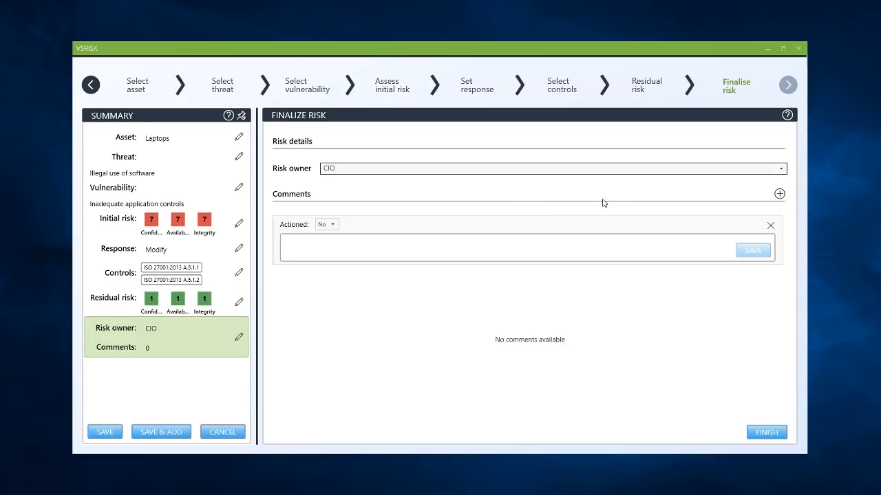
{"action": "left_click", "coordinate": [576, 253]}
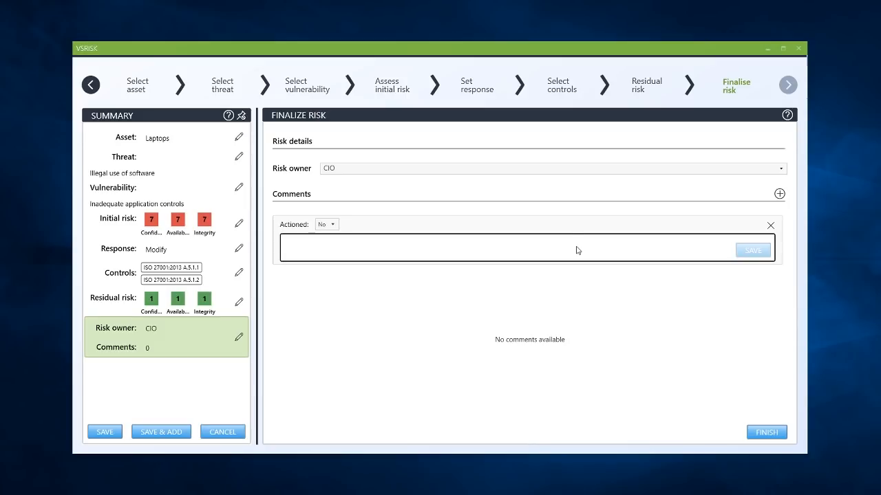
{"action": "left_click", "coordinate": [771, 438]}
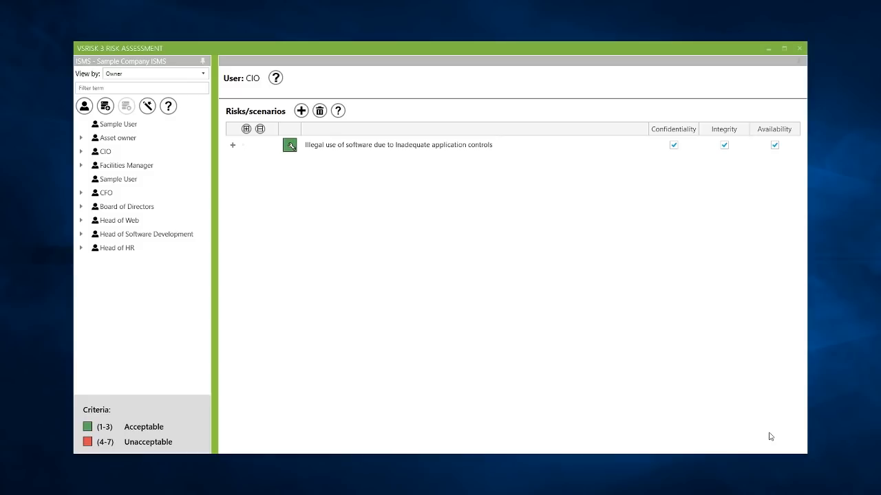
View the new risk's details, inspect its Policies for information security control, and return to the risk details.
{"action": "left_click", "coordinate": [243, 147]}
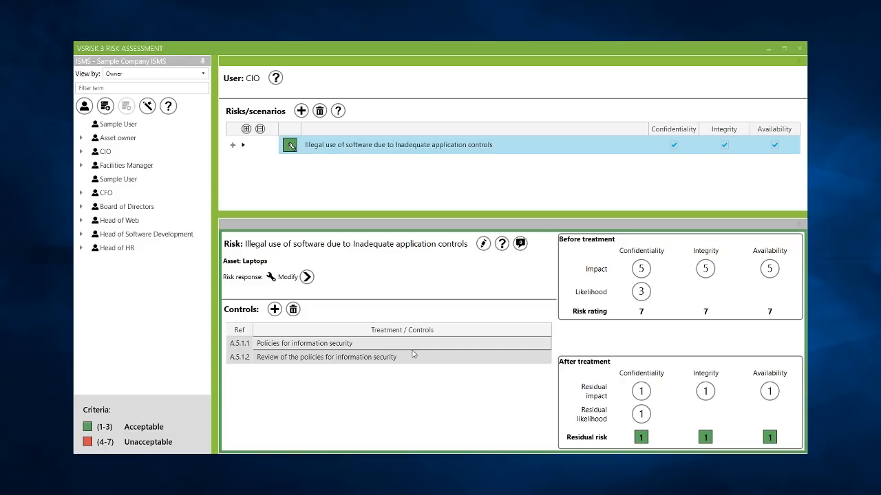
{"action": "double_click", "coordinate": [371, 345]}
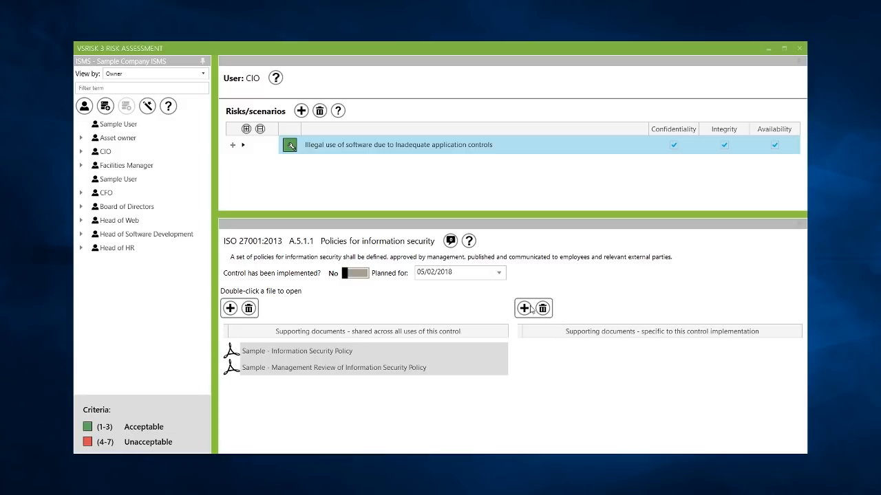
{"action": "left_click", "coordinate": [403, 146]}
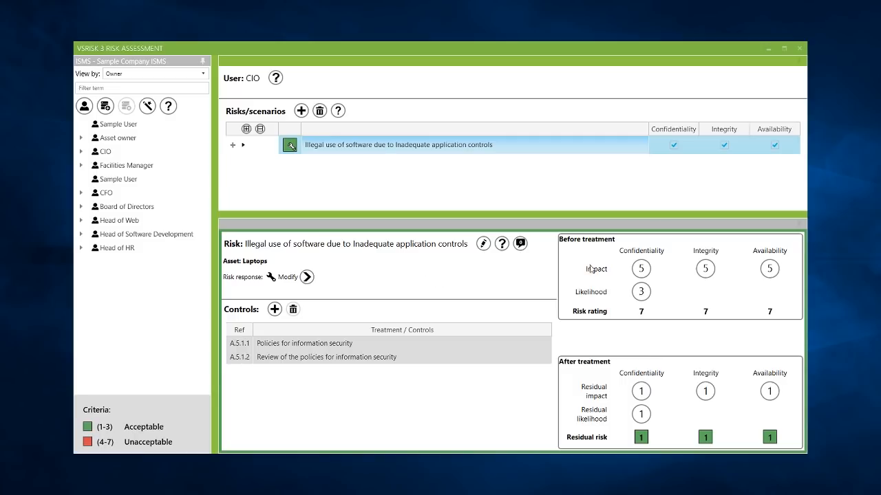
Close the risk assessment and view control A.5.1.1 Policies for information security in the control selection review.
{"action": "left_click", "coordinate": [802, 48]}
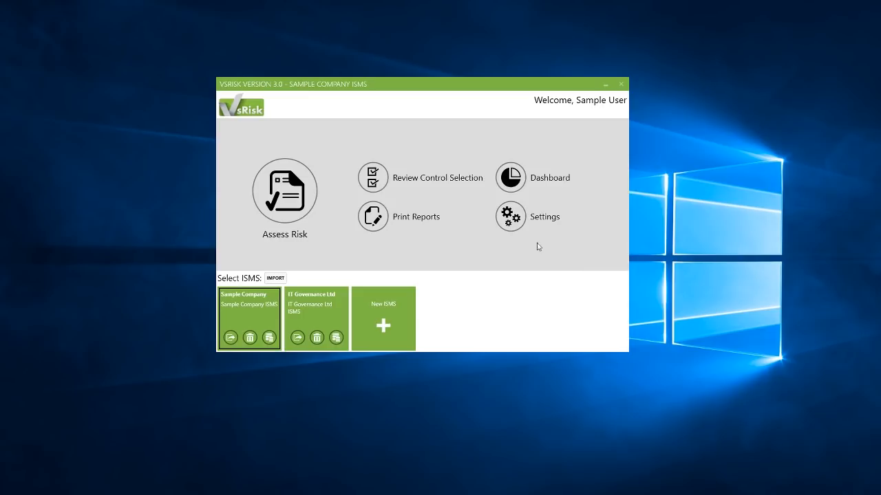
{"action": "left_click", "coordinate": [375, 181]}
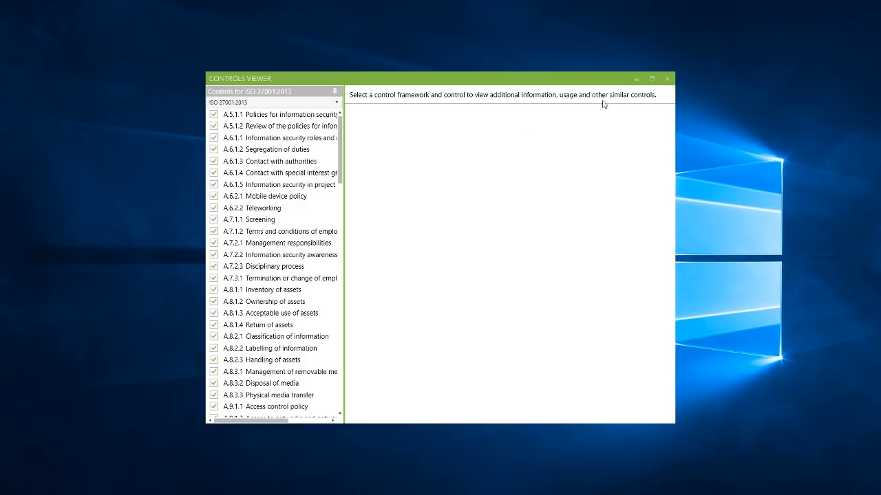
{"action": "left_click", "coordinate": [293, 117]}
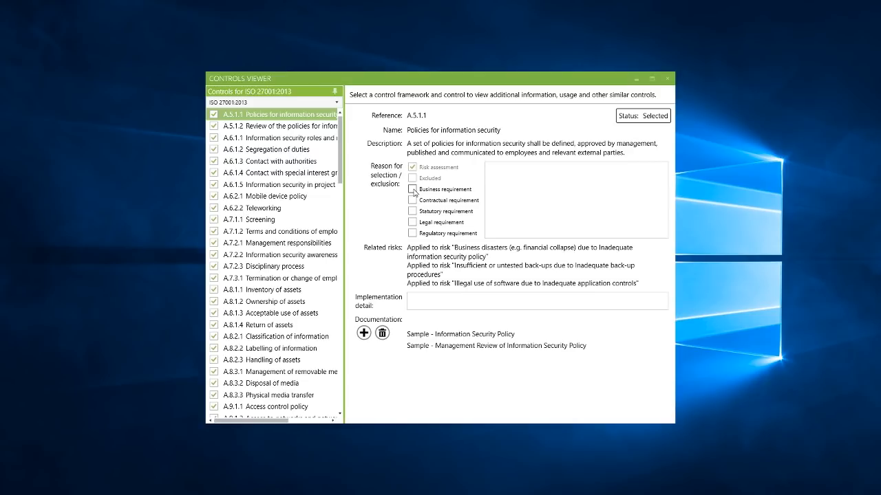
Mark PCI DSS v3.2 control 1.1, the firewall and router configuration standards, as excluded and close the controls viewer.
{"action": "left_click", "coordinate": [525, 200]}
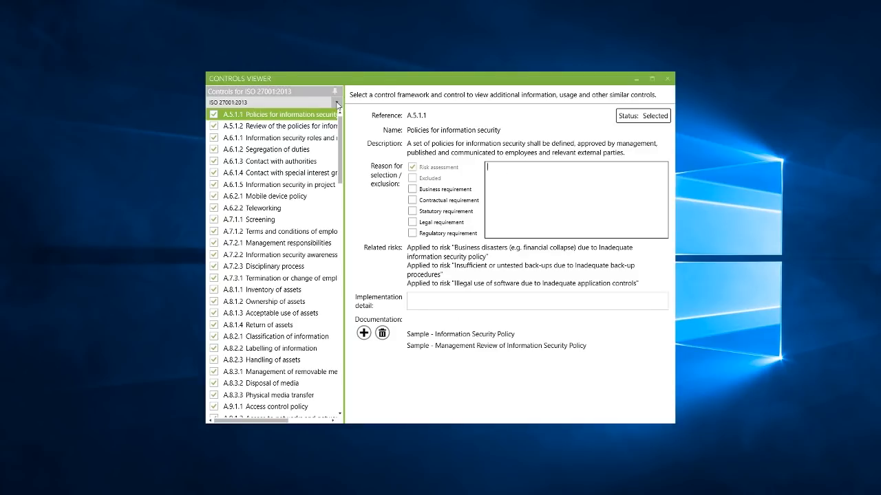
{"action": "left_click", "coordinate": [336, 103]}
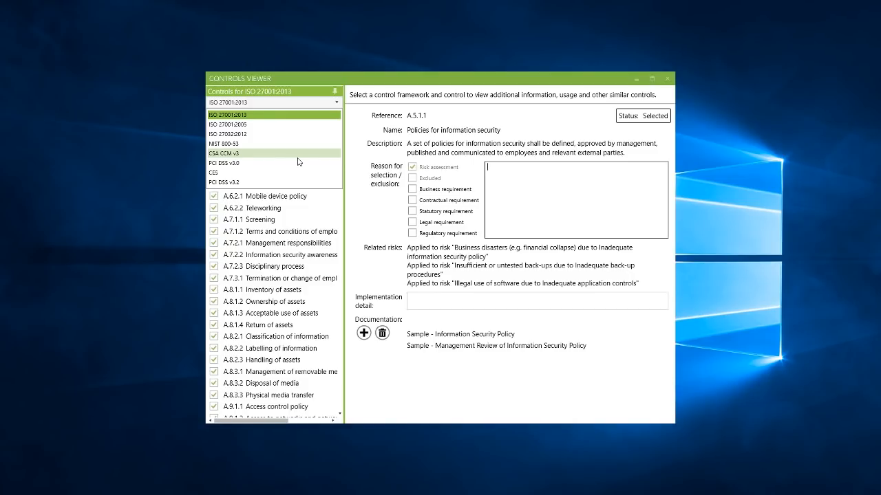
{"action": "left_click", "coordinate": [285, 183]}
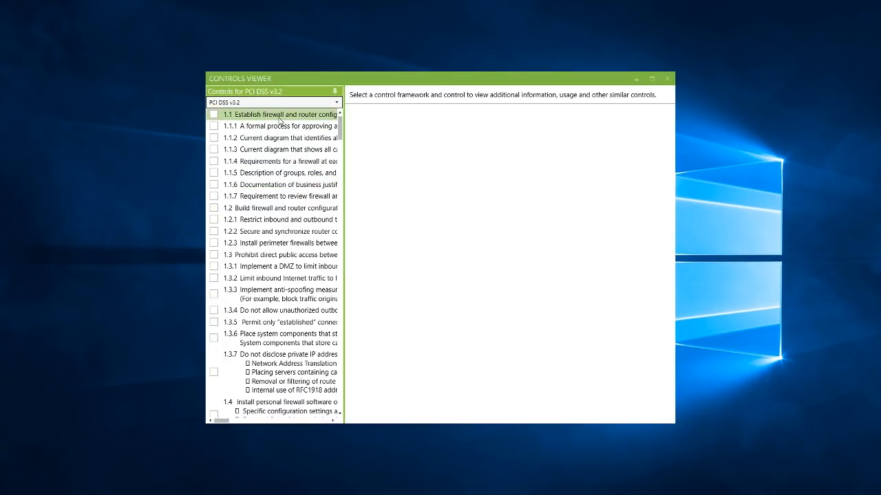
{"action": "left_click", "coordinate": [279, 120]}
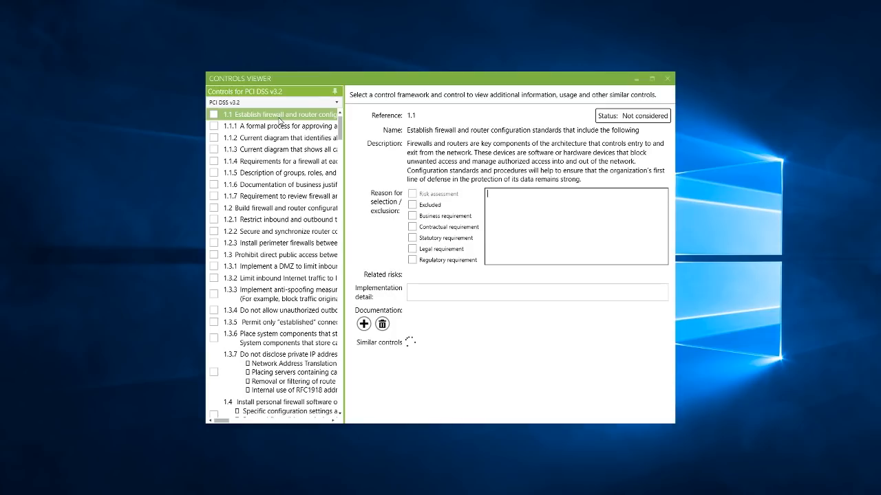
{"action": "left_click", "coordinate": [413, 208]}
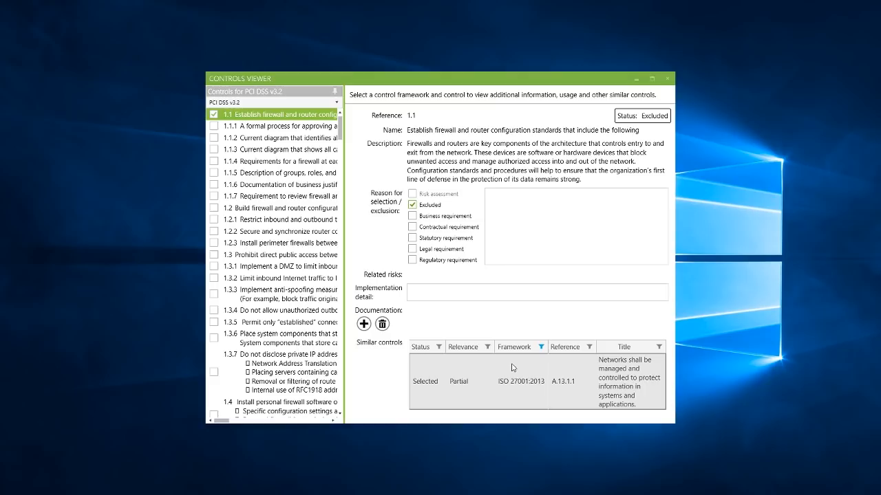
{"action": "left_click", "coordinate": [667, 79]}
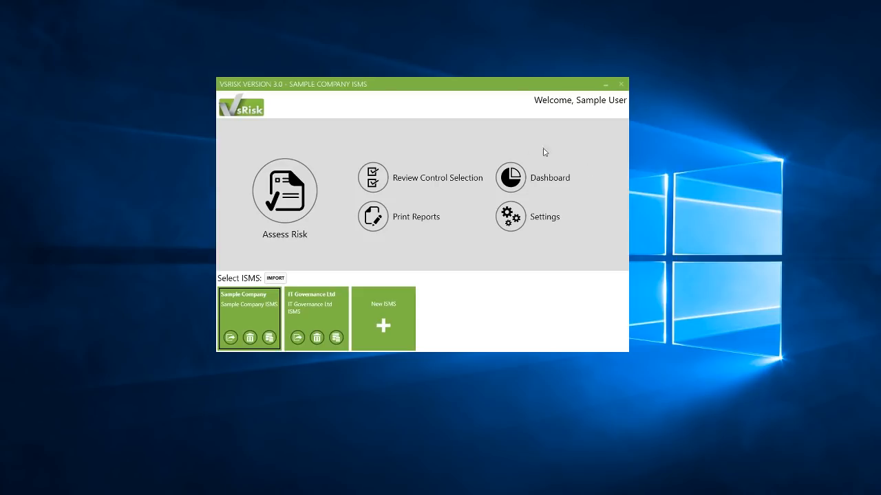
View the ISMS dashboard with risks broken down by owner and control status for all control sets, and close it.
{"action": "left_click", "coordinate": [520, 179]}
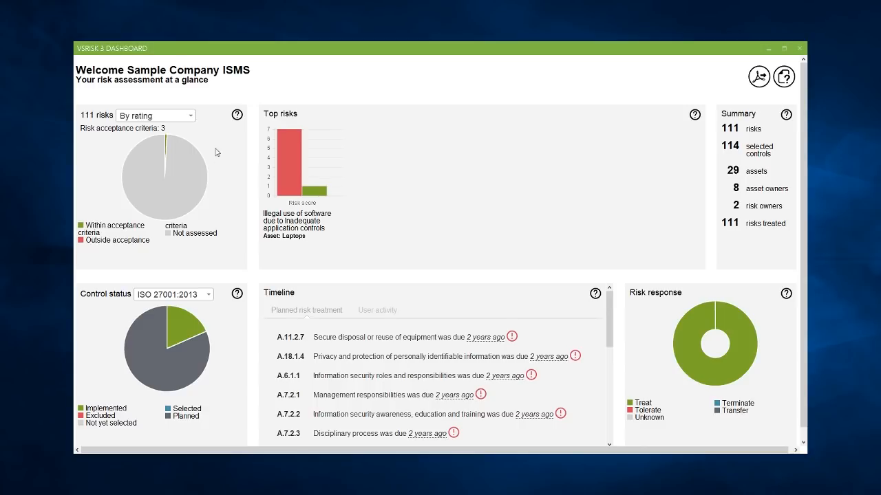
{"action": "left_click", "coordinate": [191, 117]}
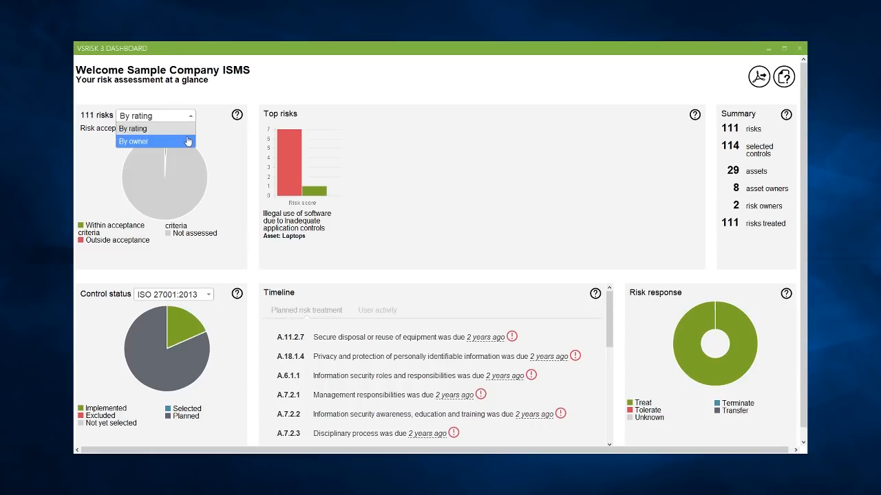
{"action": "left_click", "coordinate": [187, 142]}
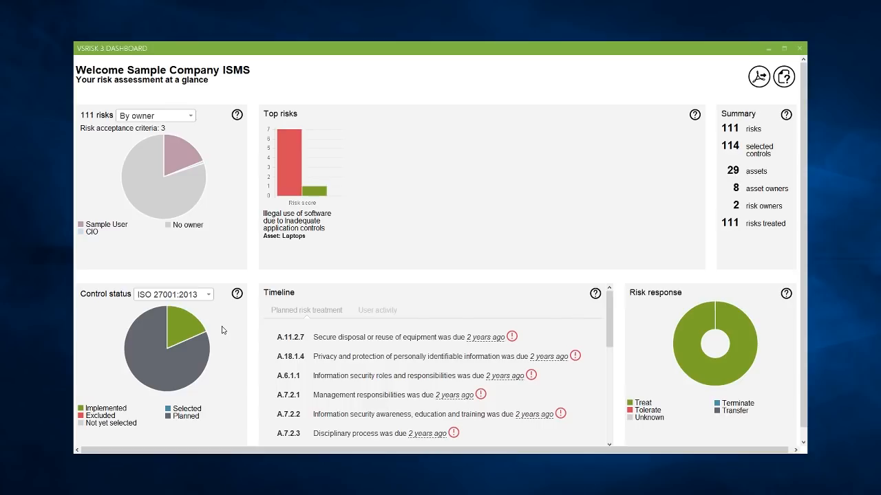
{"action": "left_click", "coordinate": [208, 295]}
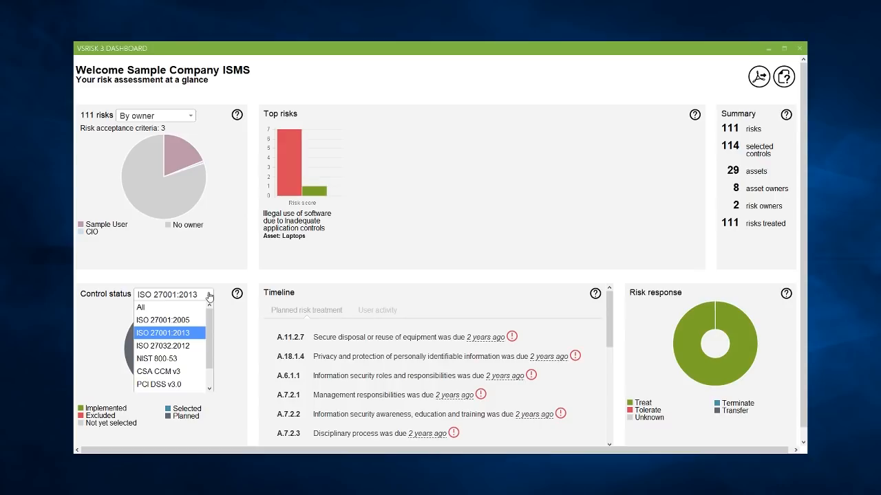
{"action": "left_click", "coordinate": [181, 307]}
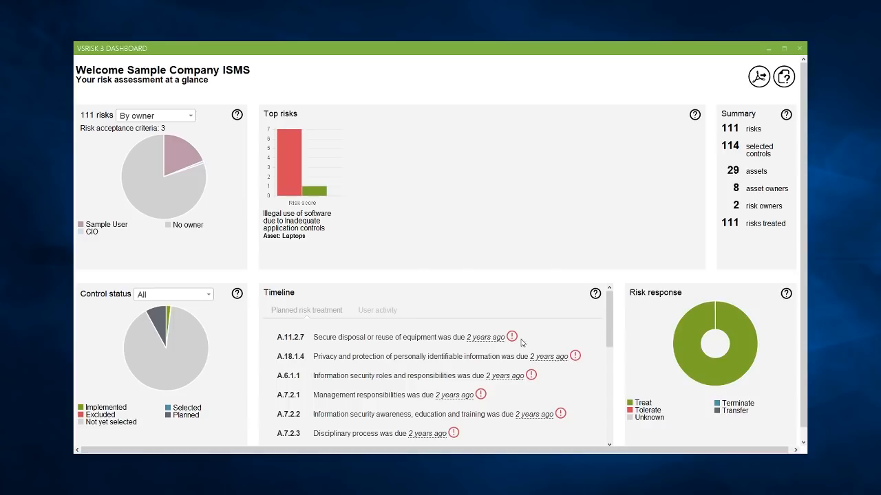
{"action": "mouse_move", "coordinate": [744, 367]}
{"action": "mouse_move", "coordinate": [694, 115]}
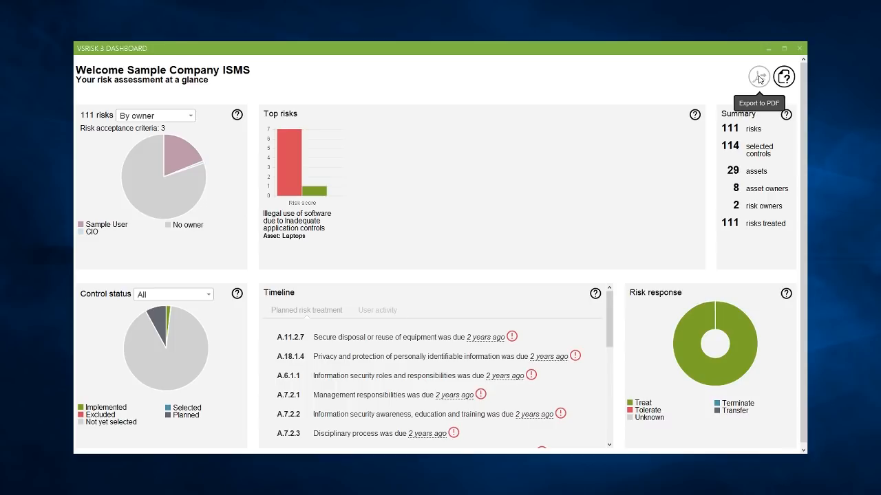
{"action": "left_click", "coordinate": [800, 49]}
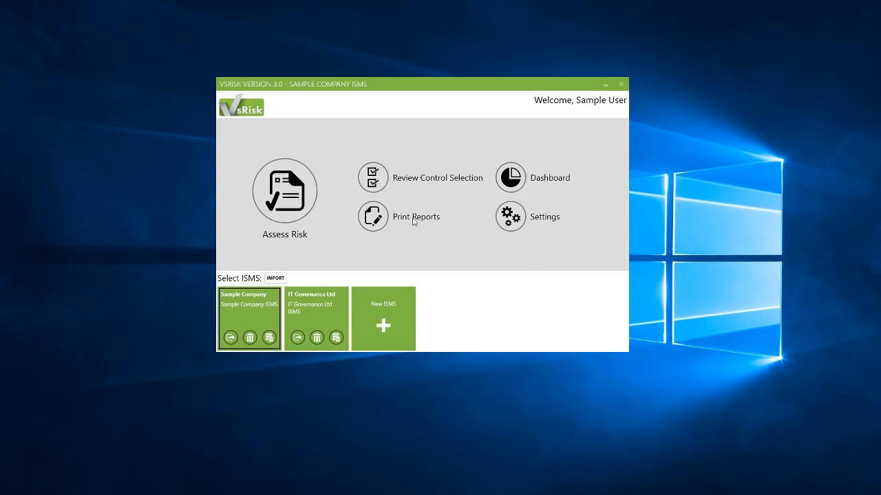
View the Statement of Applicability report in a maximized window, check its export formats, and close the reports.
{"action": "left_click", "coordinate": [372, 217]}
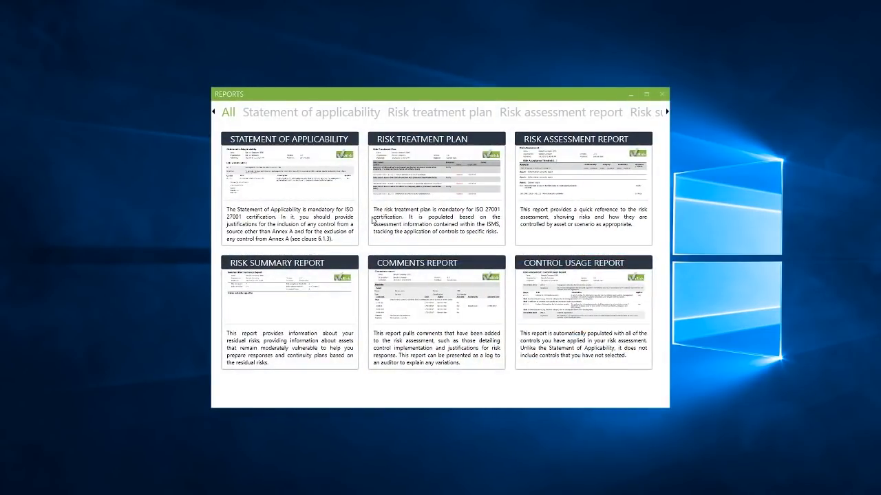
{"action": "left_click", "coordinate": [646, 94]}
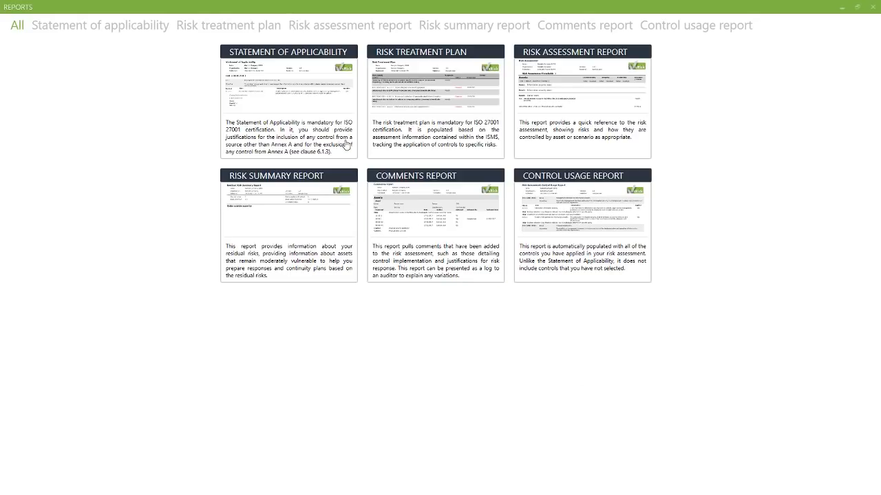
{"action": "left_click", "coordinate": [332, 139]}
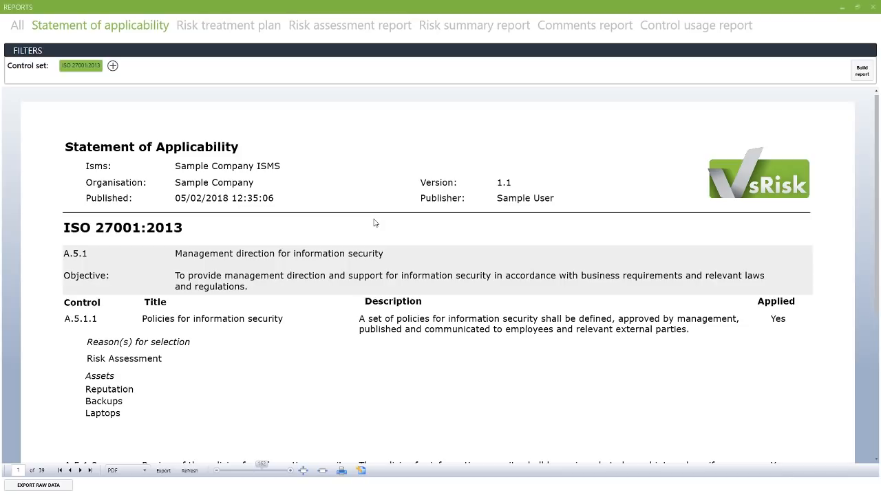
{"action": "left_click", "coordinate": [145, 471]}
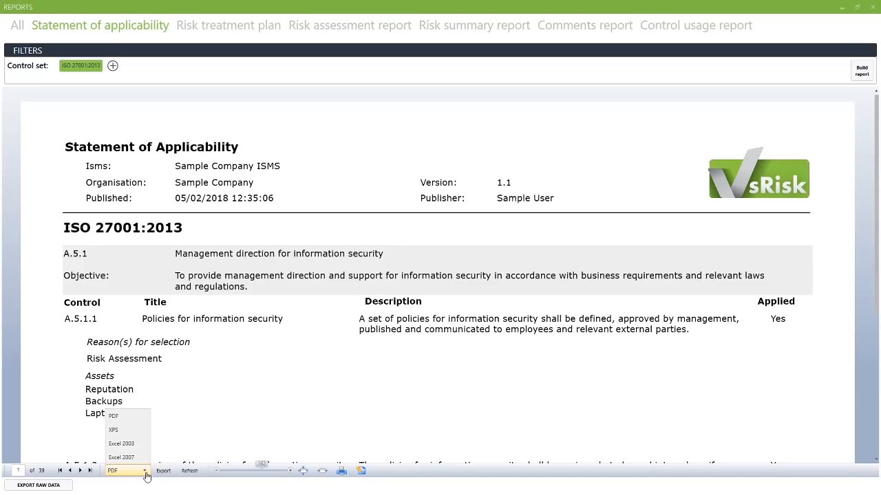
{"action": "left_click", "coordinate": [874, 9]}
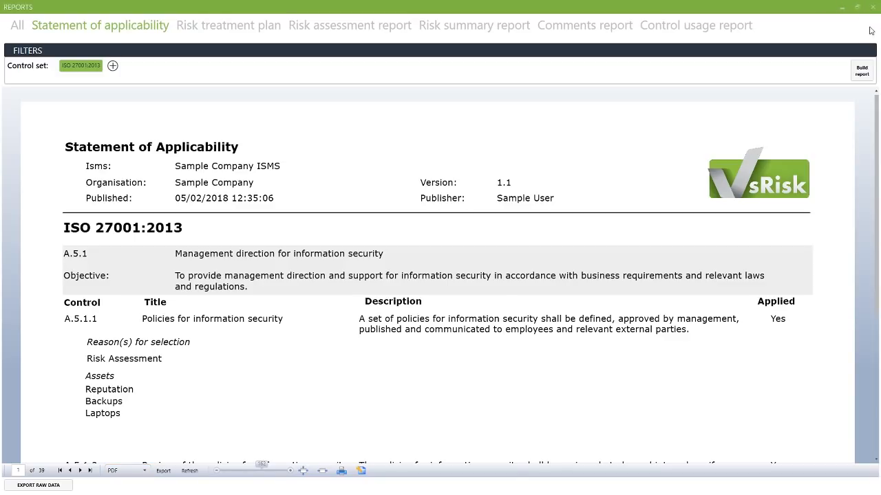
{"action": "left_click", "coordinate": [874, 9]}
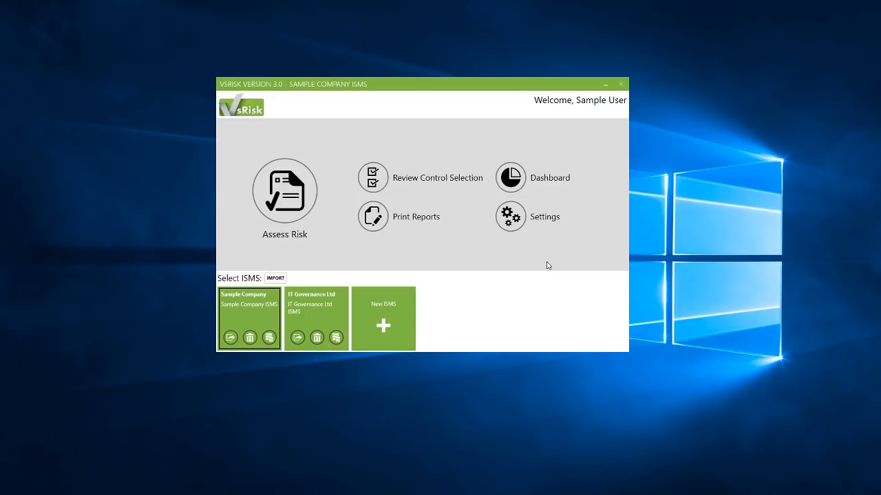
Review the system settings for acceptance criteria, impact and likelihood, control set, classification and asset type.
{"action": "left_click", "coordinate": [516, 223]}
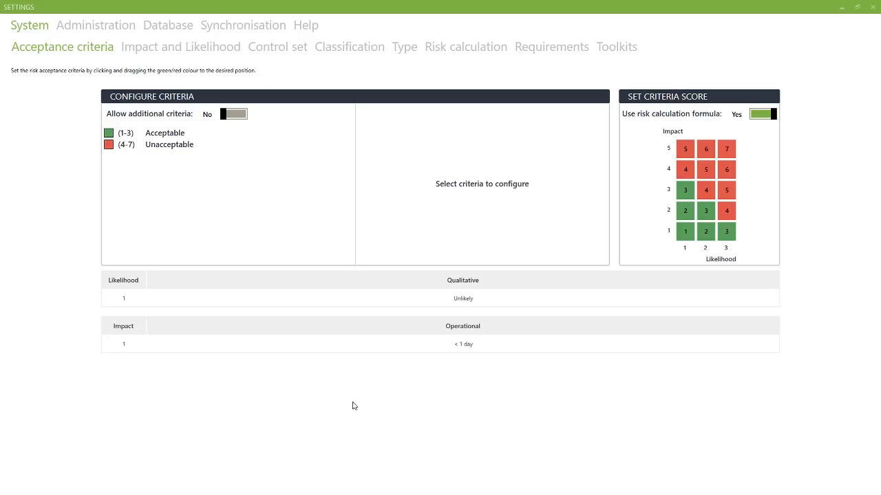
{"action": "left_click", "coordinate": [195, 49]}
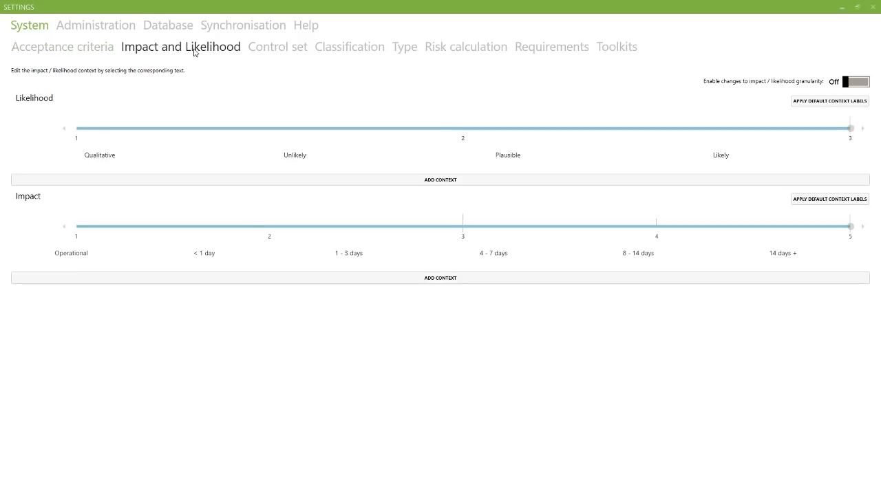
{"action": "left_click", "coordinate": [260, 50]}
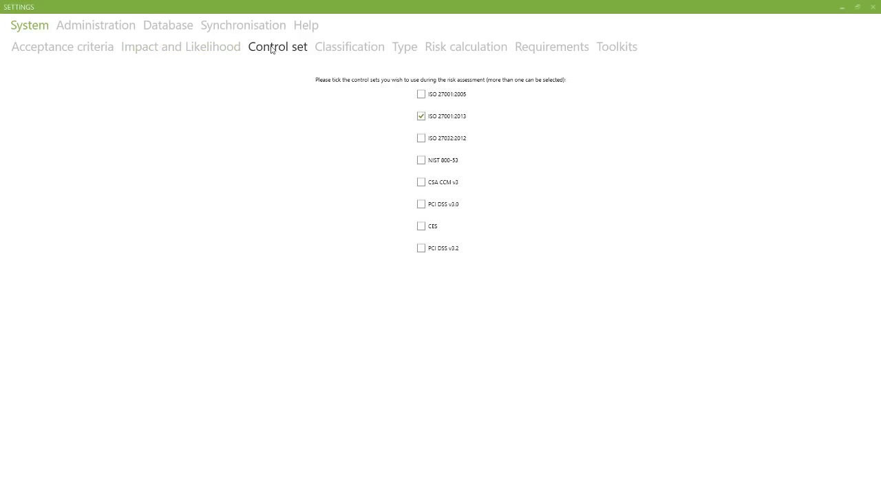
{"action": "left_click", "coordinate": [348, 48]}
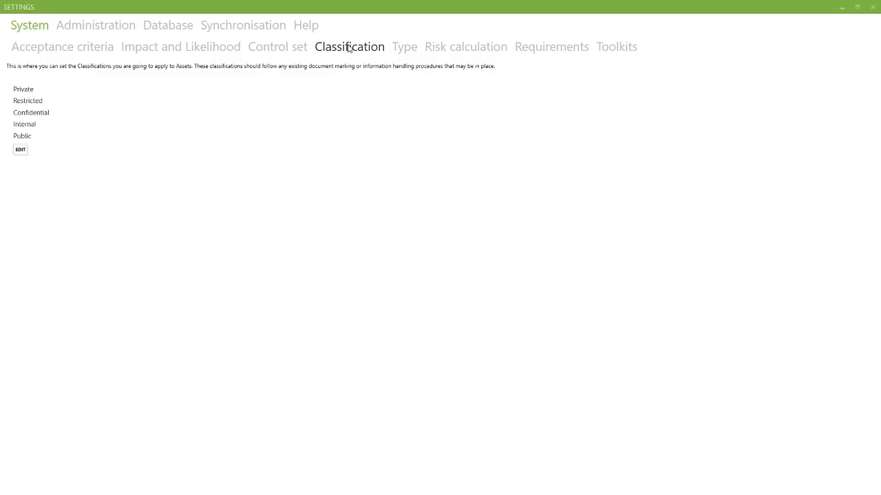
{"action": "left_click", "coordinate": [400, 50]}
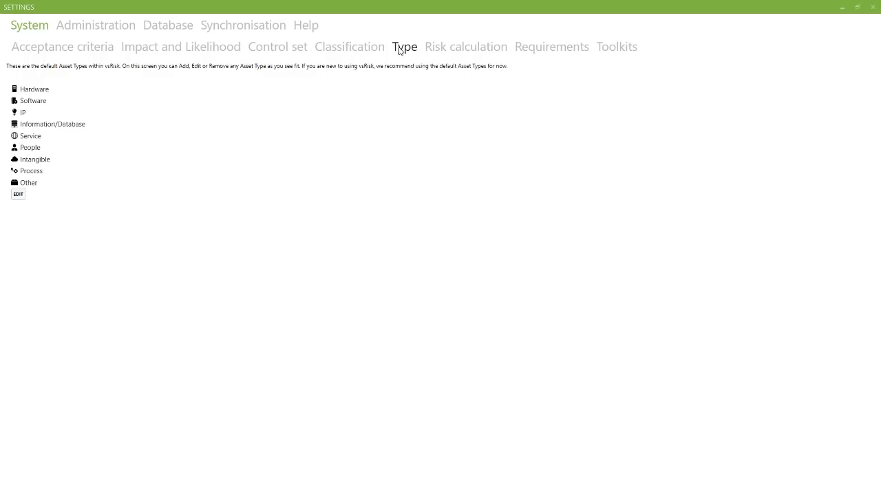
Examine the available formulas for calculating risk ratings and the example impact value in the risk calculation settings.
{"action": "left_click", "coordinate": [461, 50]}
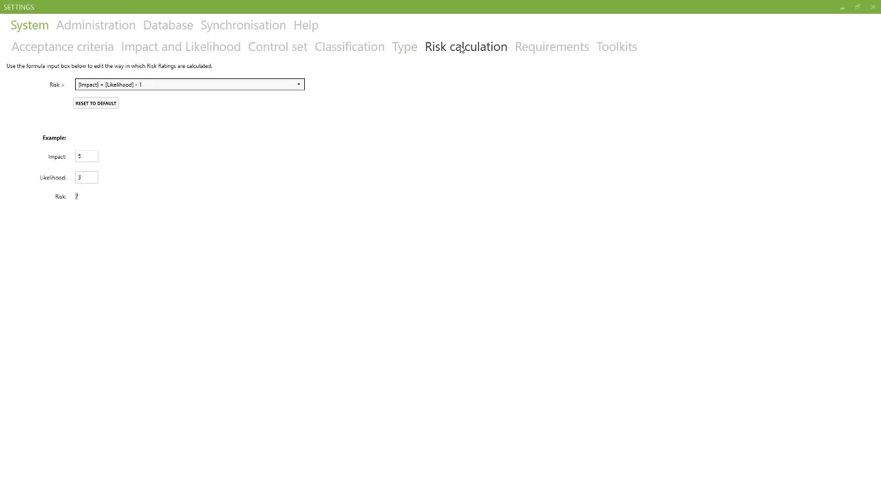
{"action": "left_click", "coordinate": [299, 84]}
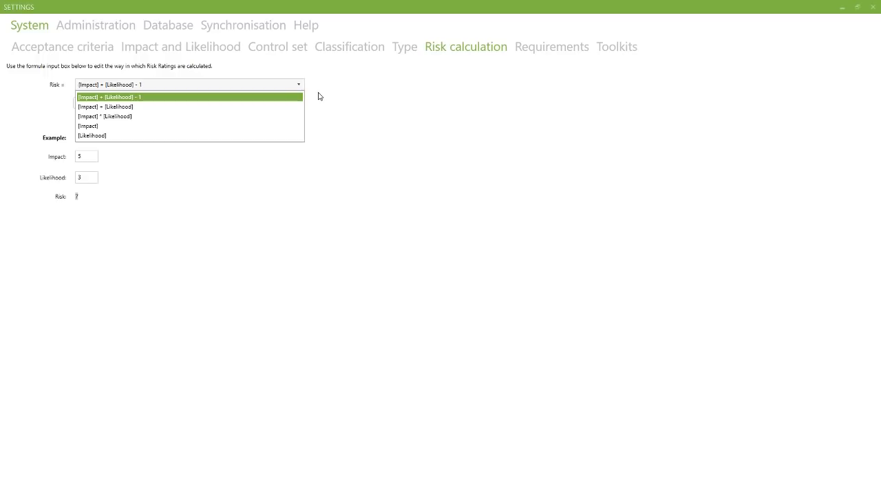
{"action": "left_click", "coordinate": [83, 156]}
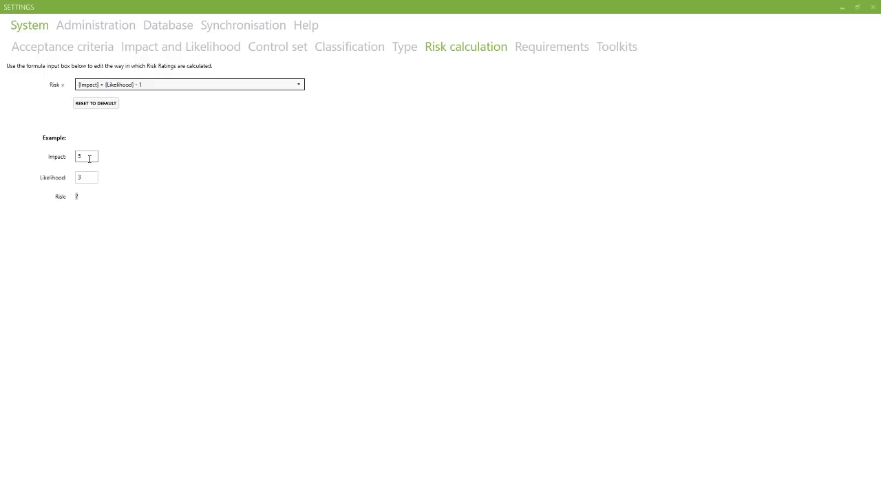
View the assessment requirements settings and the documents associated with the ISO 27001:2013 toolkit.
{"action": "left_click", "coordinate": [529, 54]}
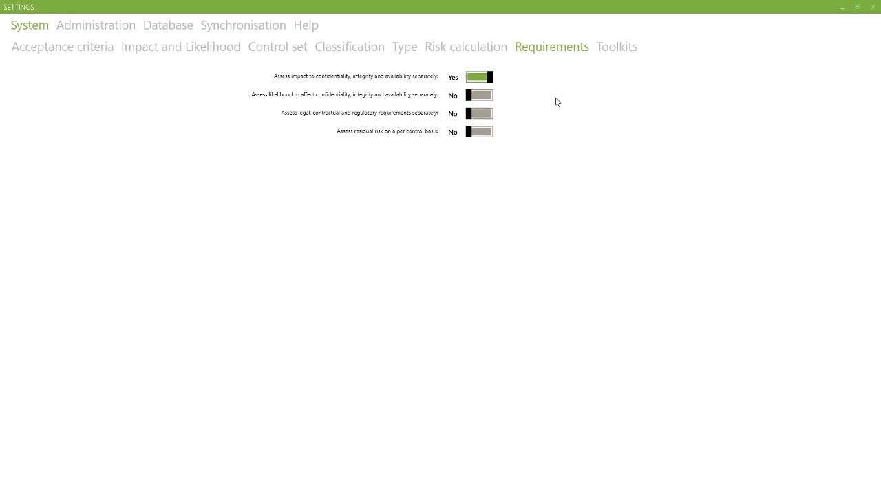
{"action": "left_click", "coordinate": [618, 47]}
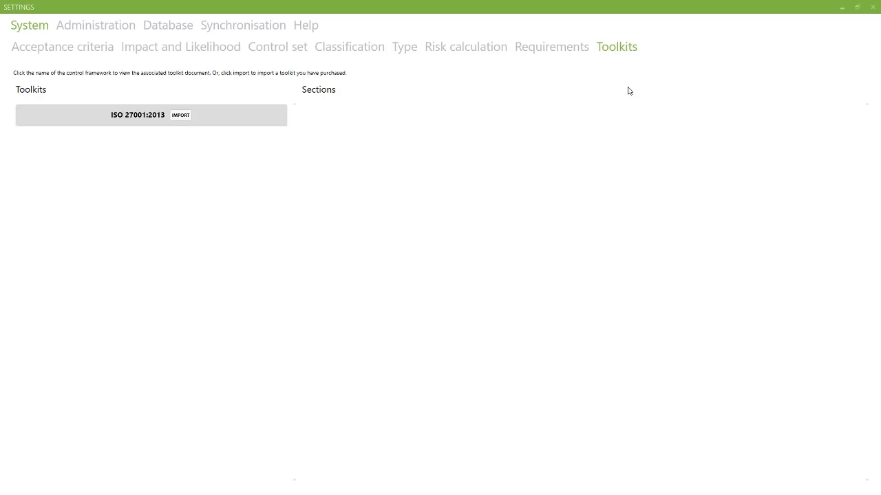
{"action": "left_click", "coordinate": [218, 116]}
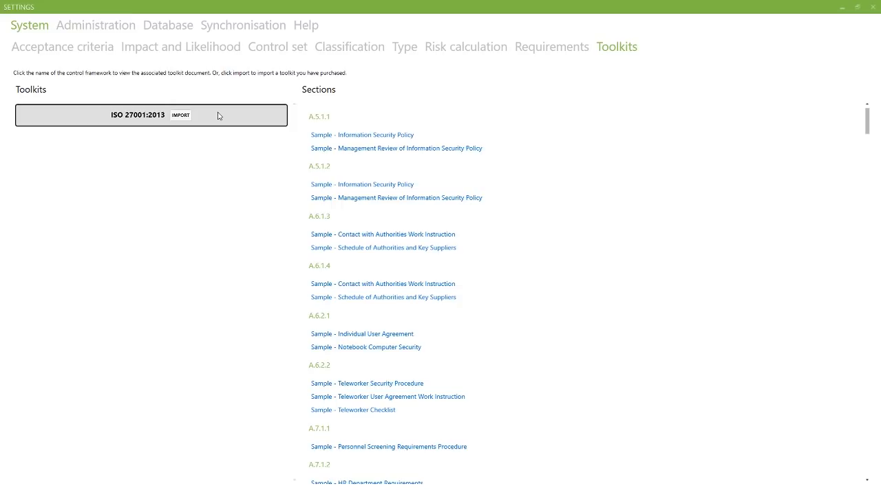
{"action": "left_click", "coordinate": [220, 116]}
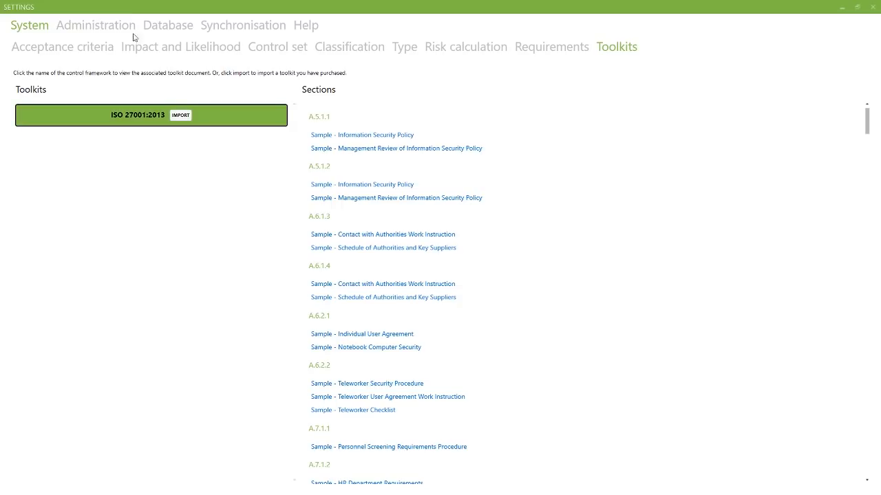
Inspect the CIO user's account details and available roles in user management, and proceed to the audit history.
{"action": "left_click", "coordinate": [110, 28]}
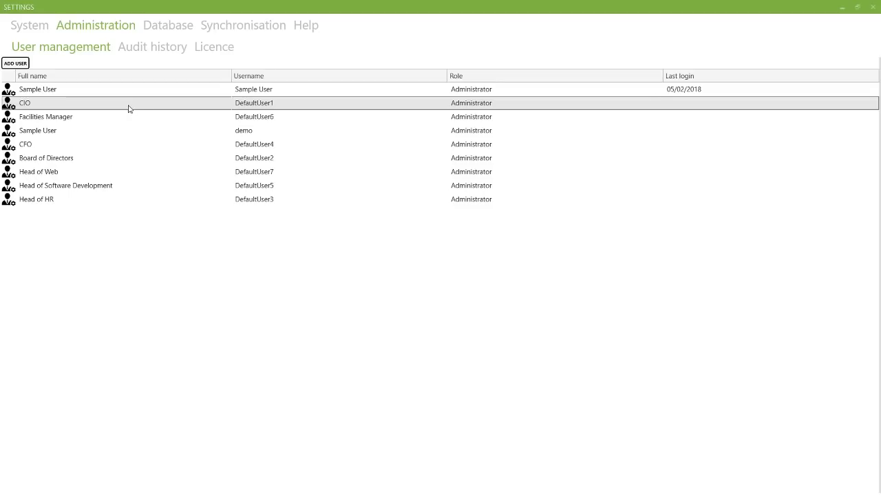
{"action": "left_click", "coordinate": [128, 109]}
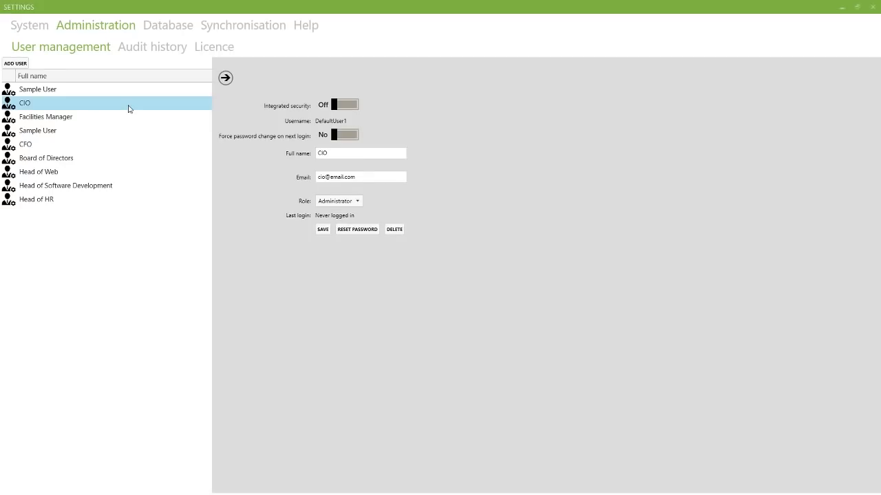
{"action": "left_click", "coordinate": [358, 203]}
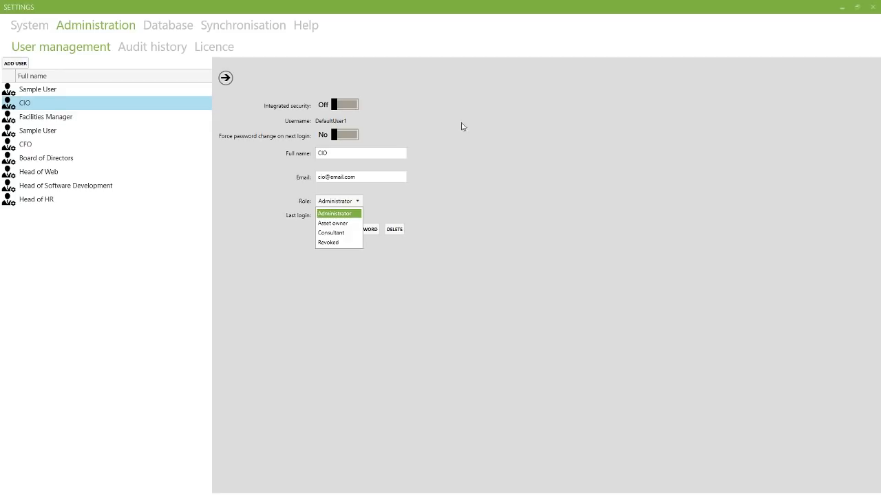
{"action": "left_click", "coordinate": [159, 51]}
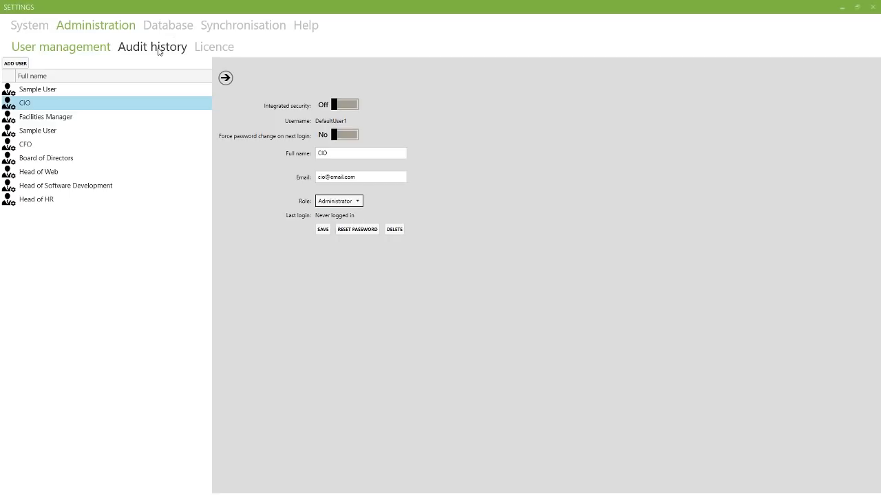
Review the audit history of user actions and the licence details in the administration settings.
{"action": "left_click", "coordinate": [150, 50]}
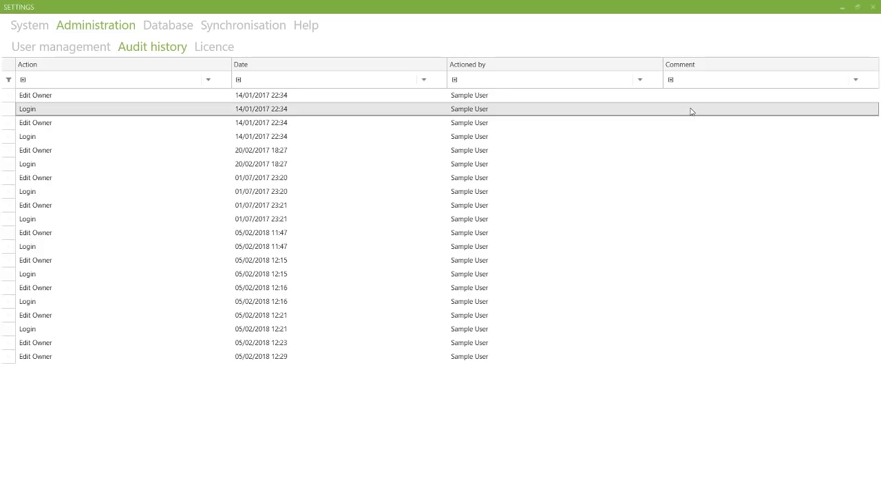
{"action": "left_click", "coordinate": [214, 49]}
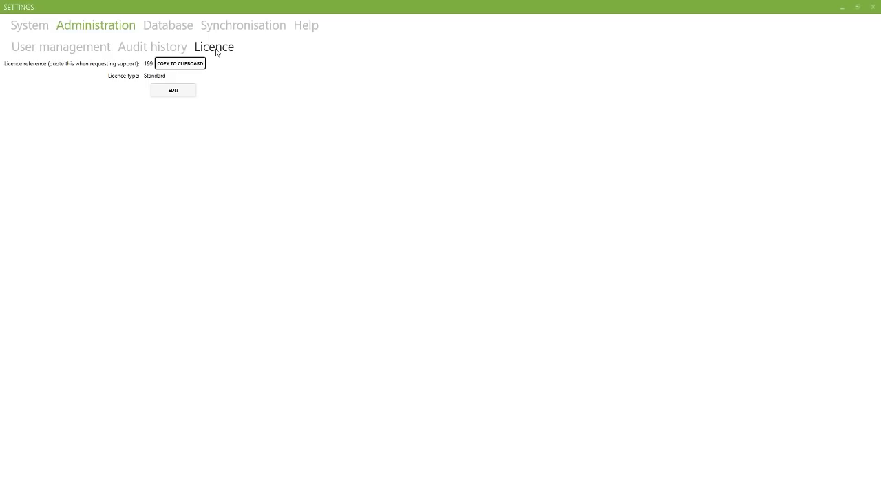
Review the database settings for connection, asset import, asset export, and backup and restore.
{"action": "left_click", "coordinate": [170, 33]}
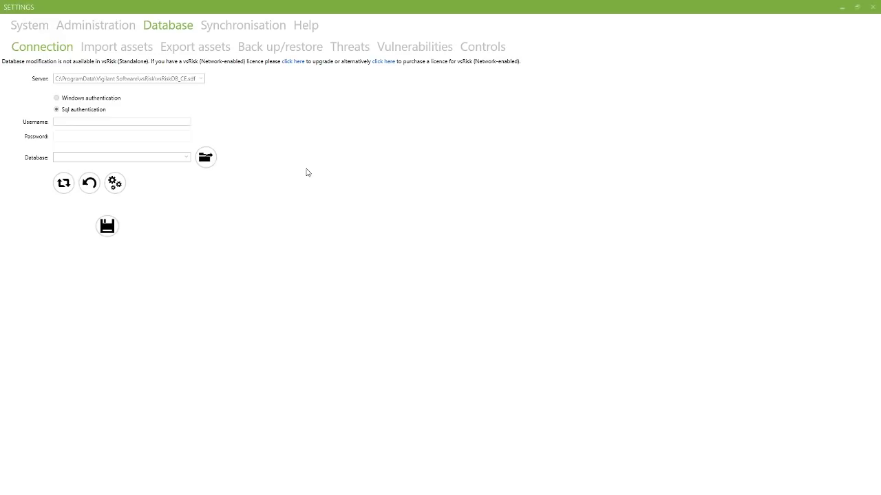
{"action": "left_click", "coordinate": [148, 49]}
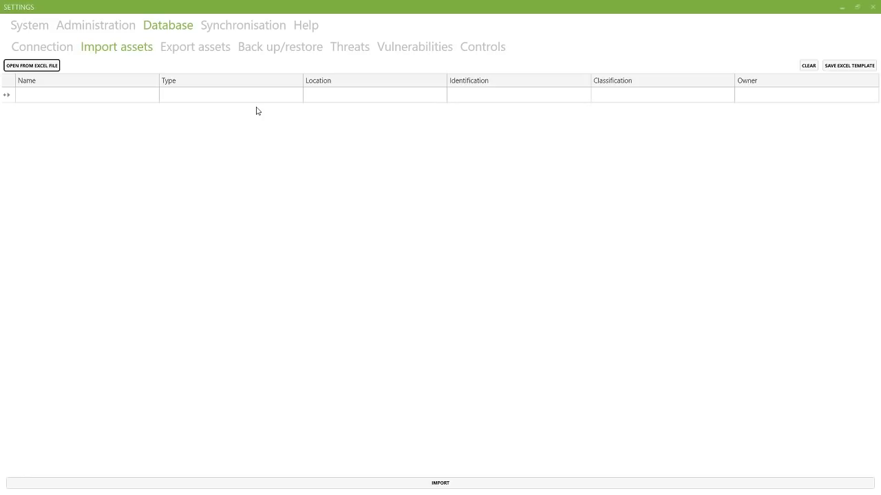
{"action": "left_click", "coordinate": [196, 49]}
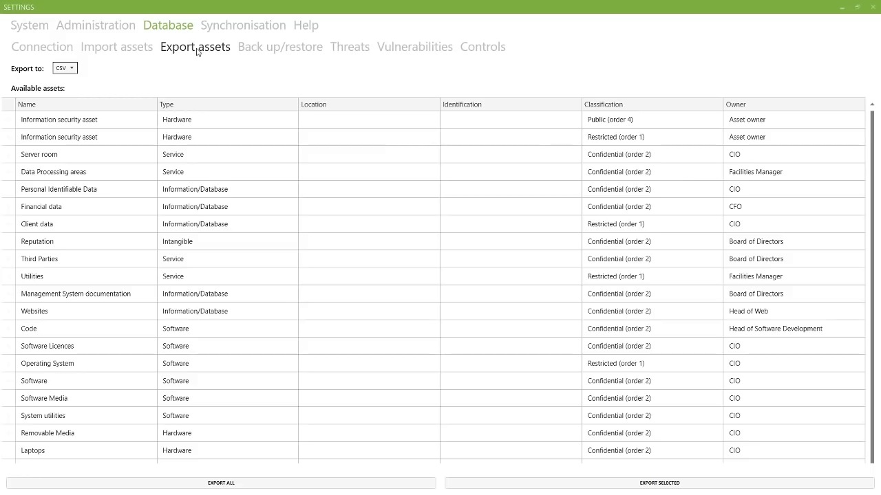
{"action": "left_click", "coordinate": [281, 53]}
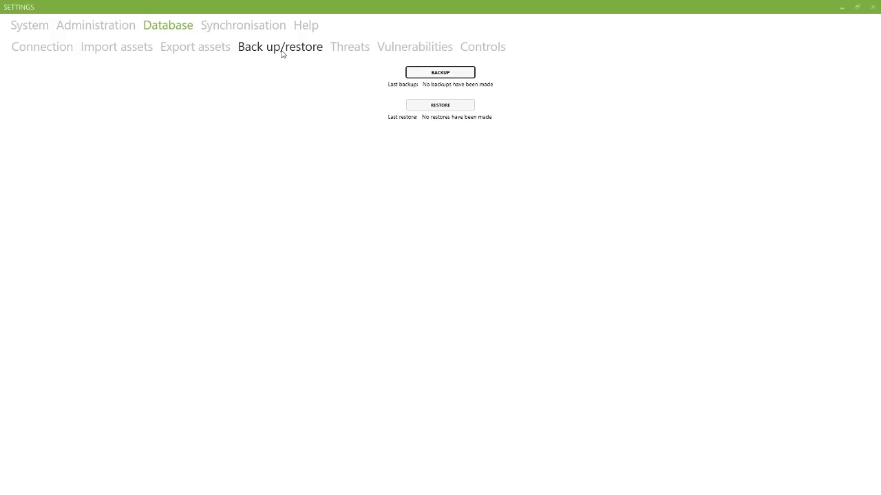
Examine the database's lists of threats, vulnerabilities and controls.
{"action": "left_click", "coordinate": [350, 49]}
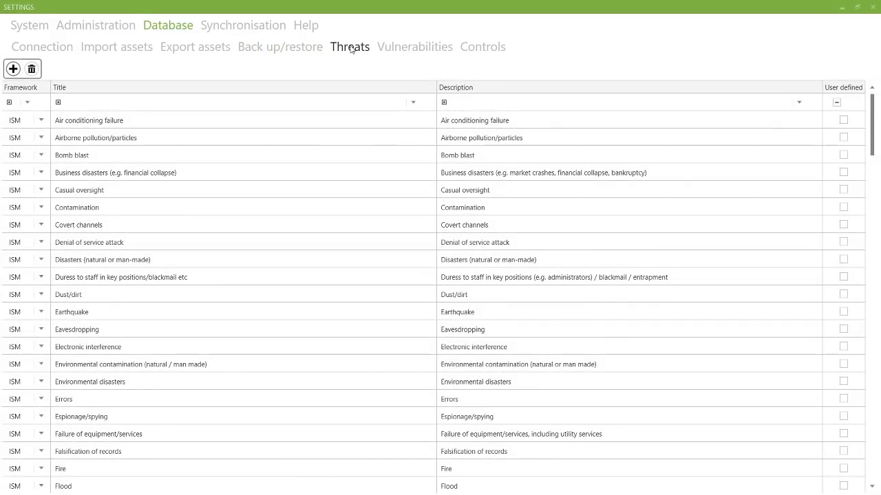
{"action": "left_click", "coordinate": [407, 53]}
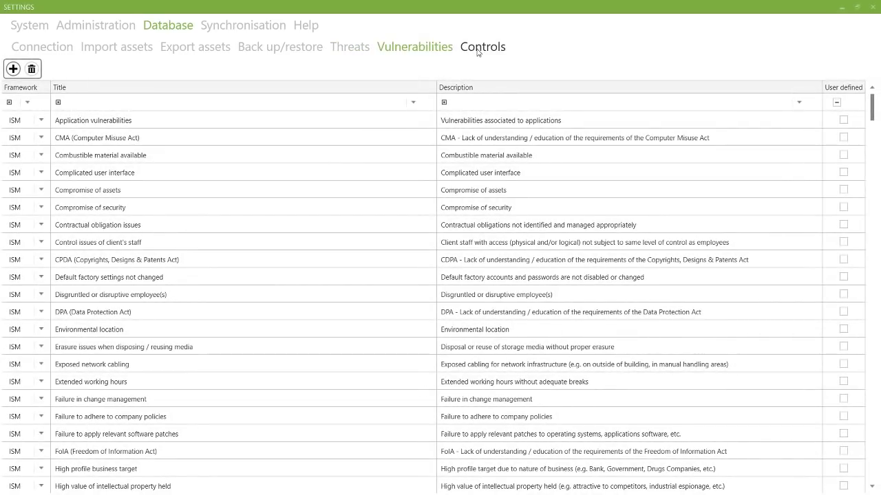
{"action": "left_click", "coordinate": [477, 52]}
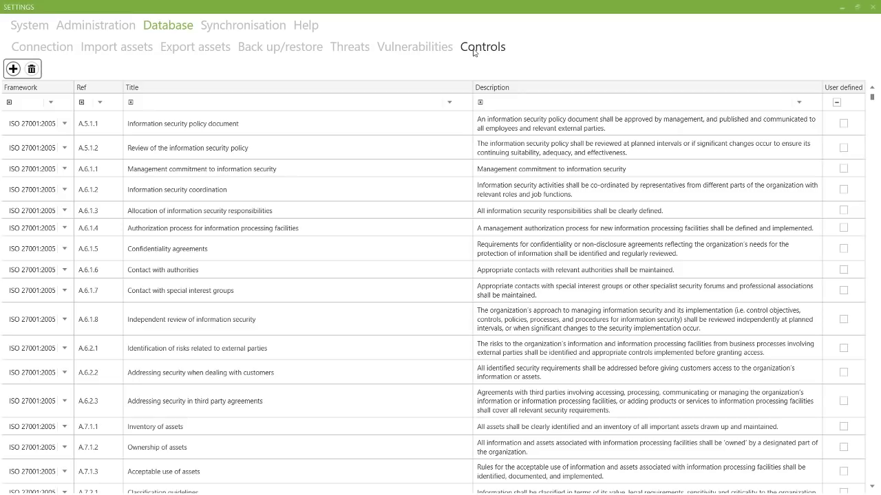
View the control set synchronisation setup and the About and Support help information, and close the settings.
{"action": "left_click", "coordinate": [264, 32]}
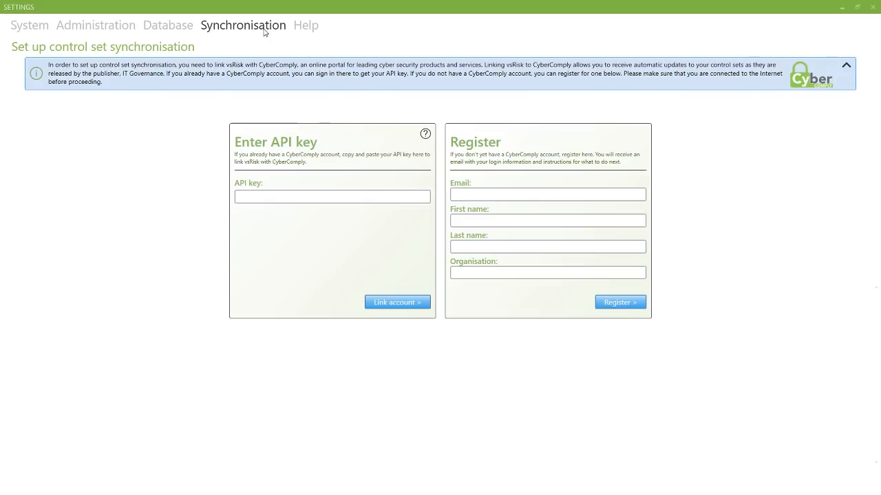
{"action": "left_click", "coordinate": [309, 30]}
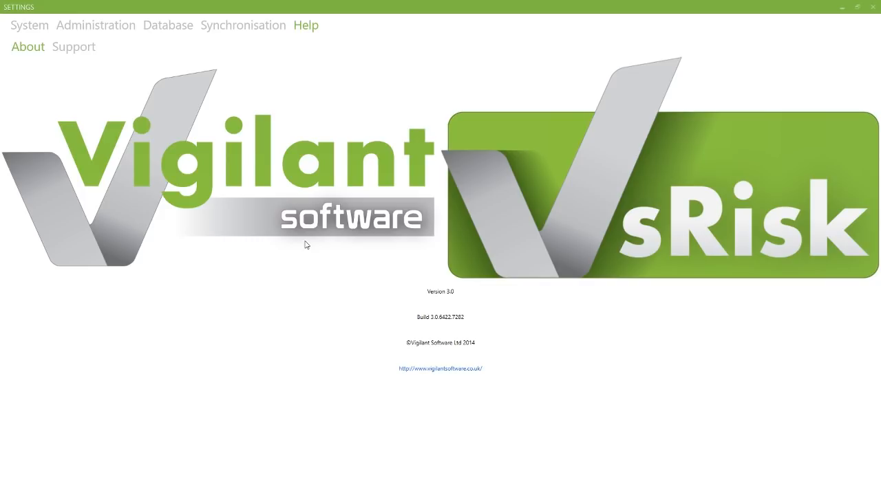
{"action": "left_click", "coordinate": [89, 50]}
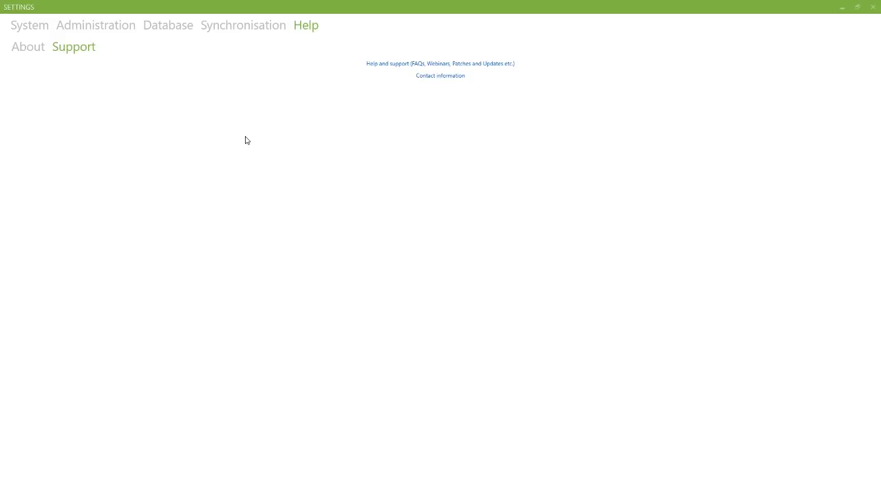
{"action": "left_click", "coordinate": [872, 7]}
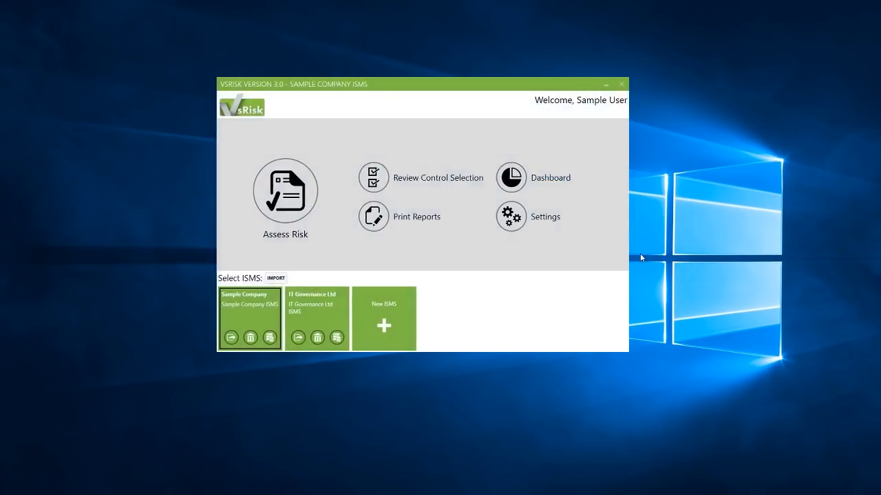